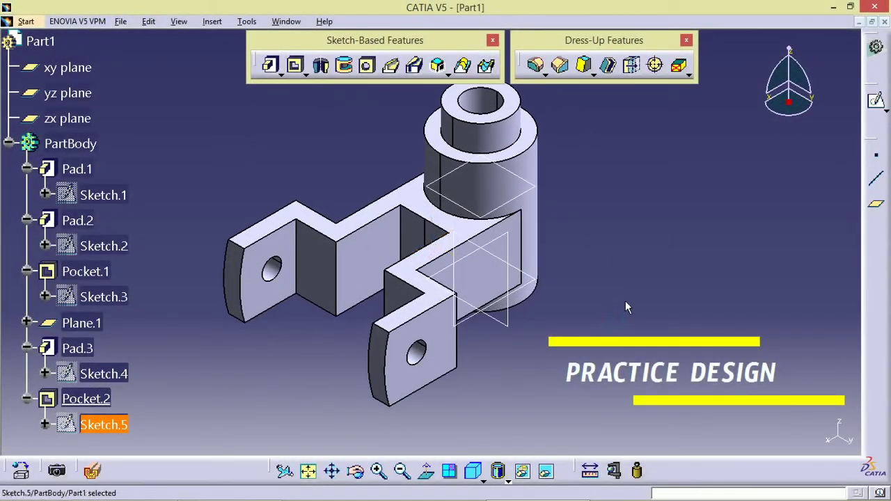
Step: Pan the finished bracket preview across the view
{"action": "middle_click_drag", "start_coordinate": [626, 307], "coordinate": [608, 314]}
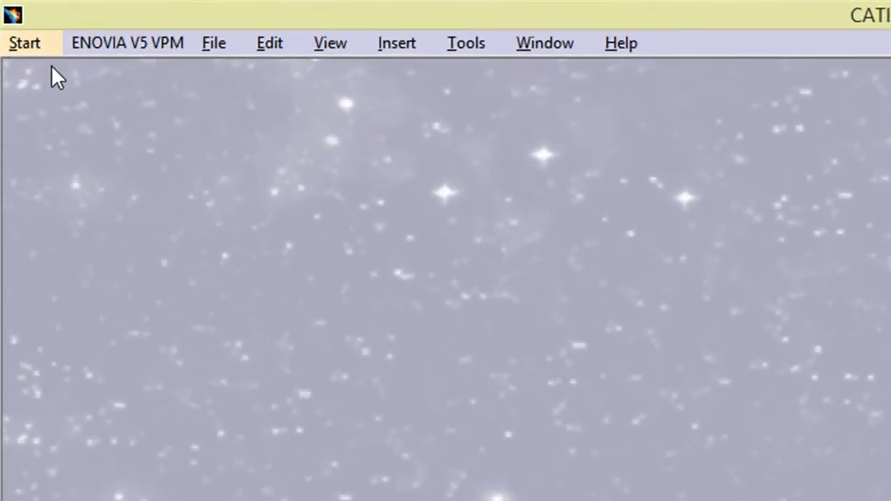
Step: Create a new Part Design part, keeping the default name Part1
{"action": "left_click", "coordinate": [17, 21]}
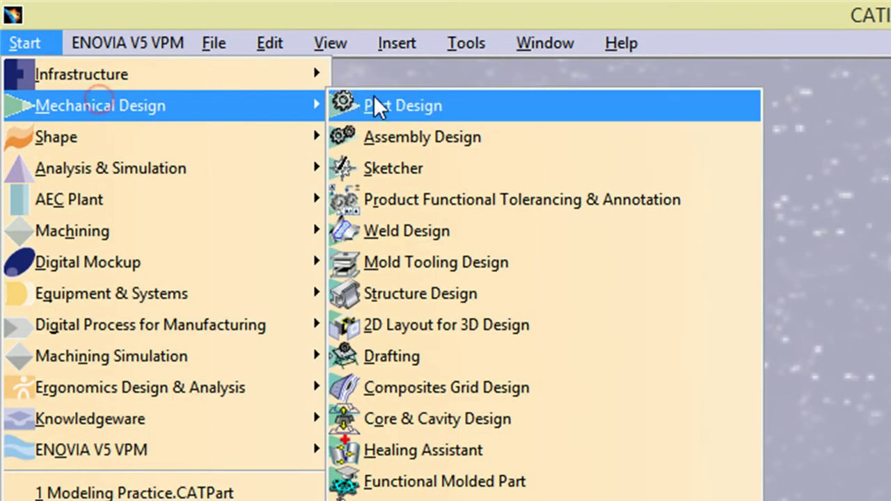
{"action": "left_click", "coordinate": [429, 96]}
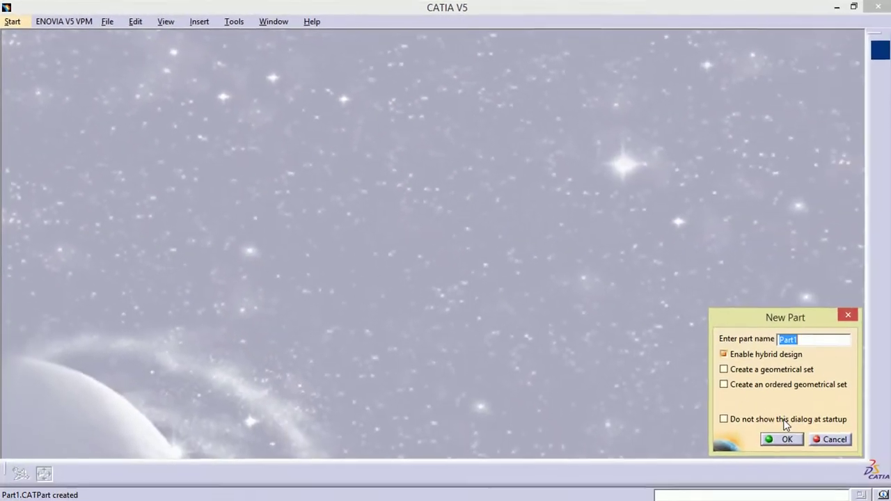
{"action": "left_click", "coordinate": [780, 437]}
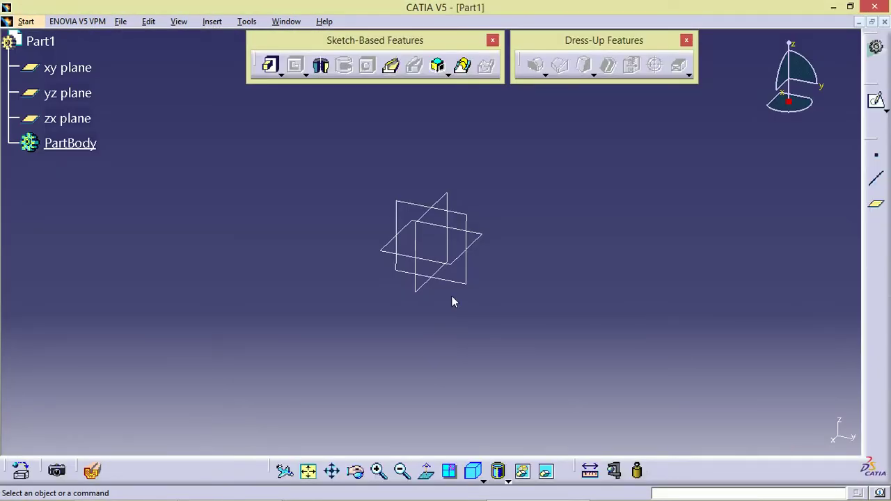
Step: Sketch a 50 mm diameter circle centred at the origin on the xy plane
{"action": "left_click", "coordinate": [876, 101]}
{"action": "left_click", "coordinate": [483, 479]}
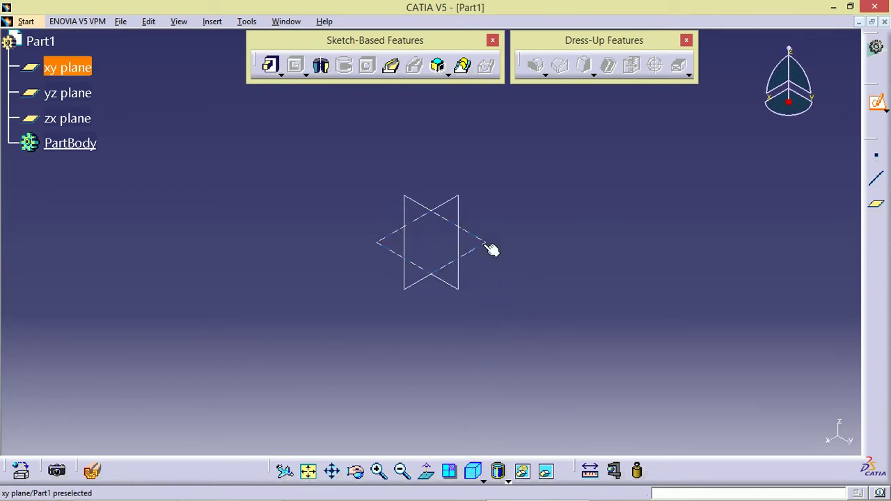
{"action": "left_click", "coordinate": [489, 245]}
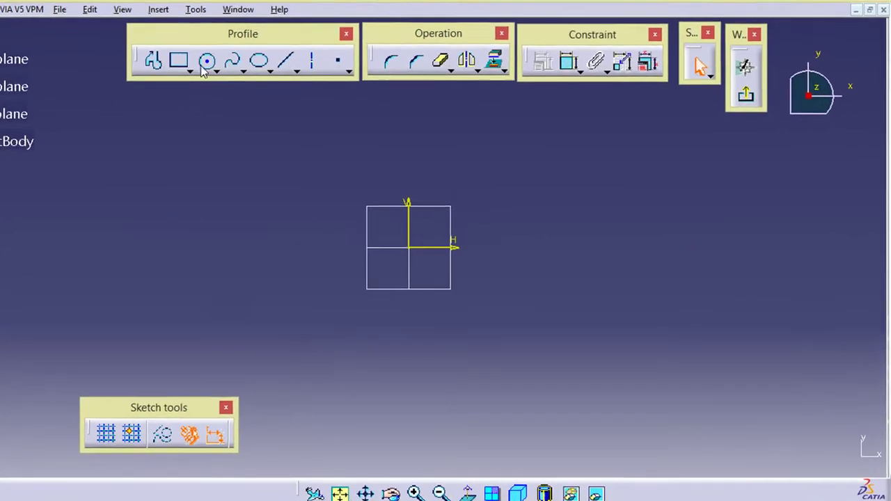
{"action": "left_click", "coordinate": [256, 68]}
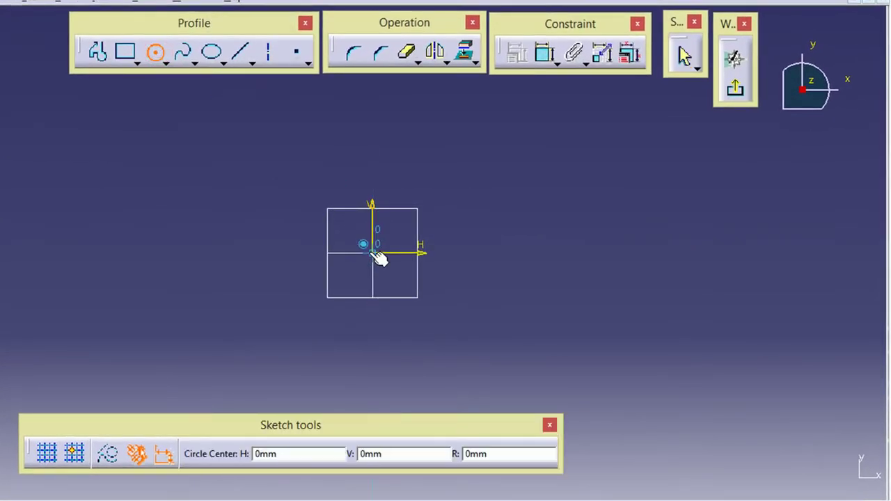
{"action": "left_click", "coordinate": [375, 255]}
{"action": "left_click", "coordinate": [432, 300]}
{"action": "left_click", "coordinate": [545, 52]}
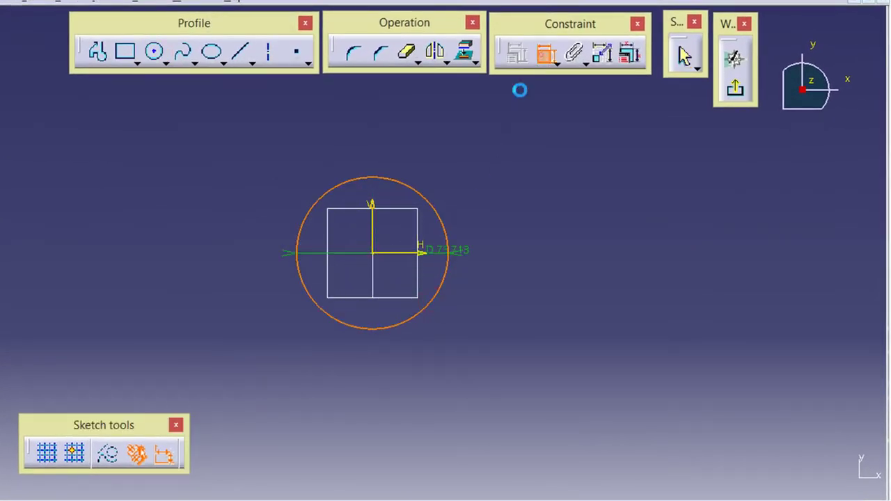
{"action": "double_click", "coordinate": [439, 149]}
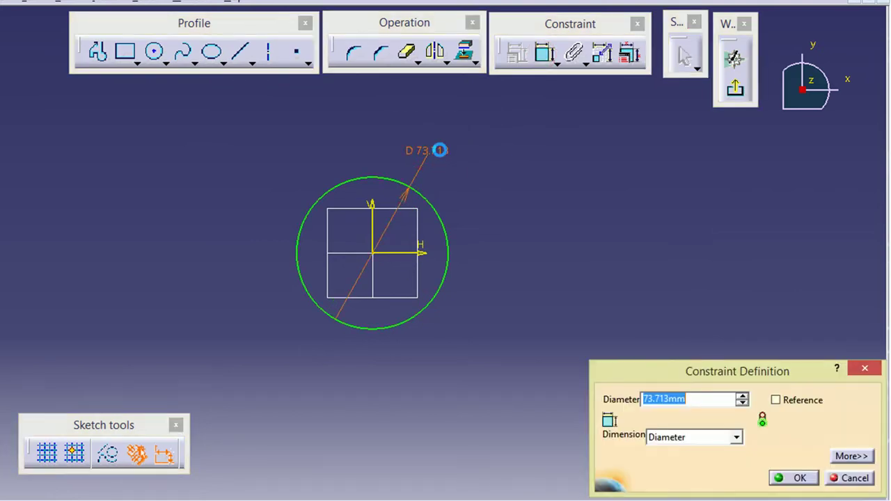
{"action": "type", "text": "50"}
{"action": "key", "text": "Return"}
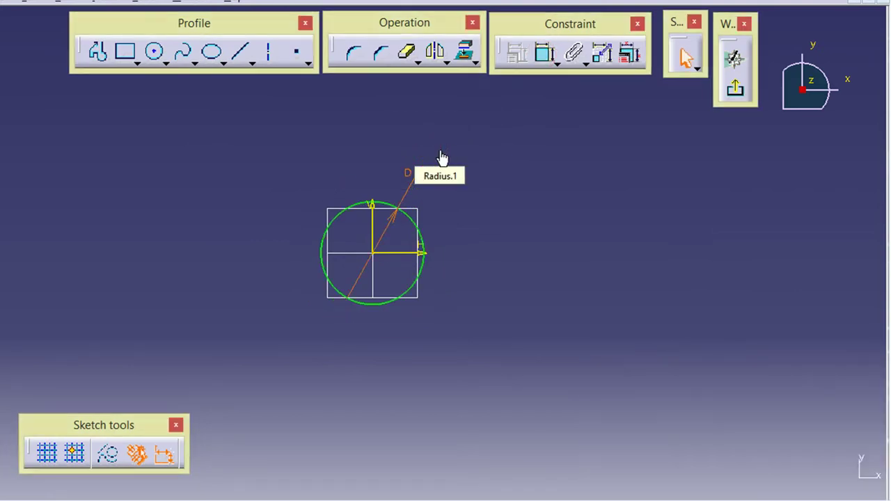
Step: Pad the circle sketch 80 mm into a solid cylinder
{"action": "left_click", "coordinate": [735, 88]}
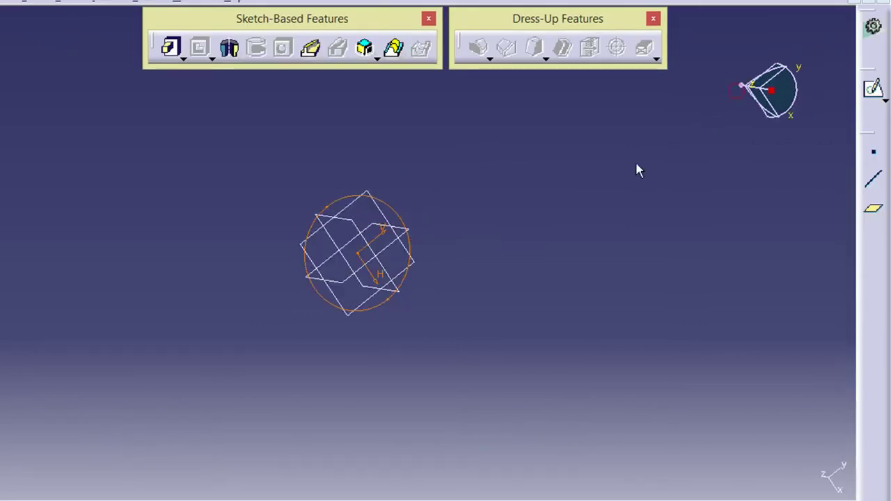
{"action": "left_click", "coordinate": [173, 49]}
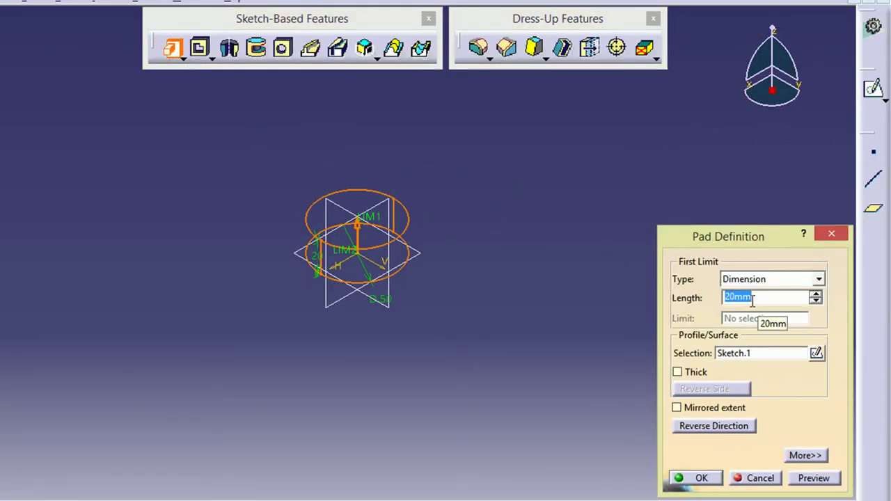
{"action": "left_click", "coordinate": [815, 478]}
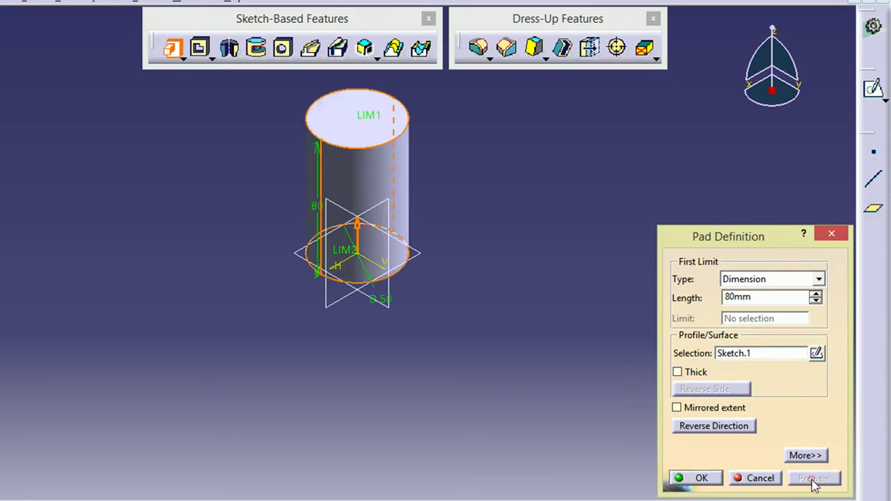
{"action": "left_click", "coordinate": [679, 479]}
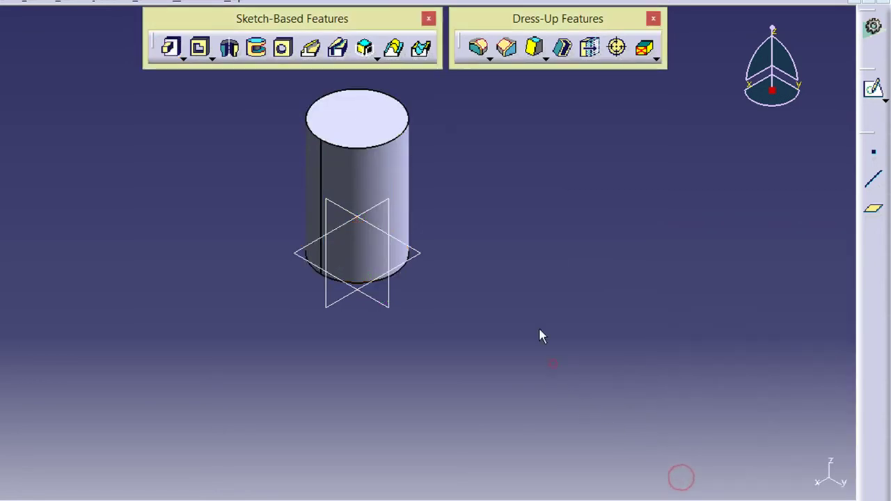
Step: On the cylinder's top face, sketch a centred circle with 35 mm diameter
{"action": "left_click", "coordinate": [875, 93]}
{"action": "left_click", "coordinate": [378, 129]}
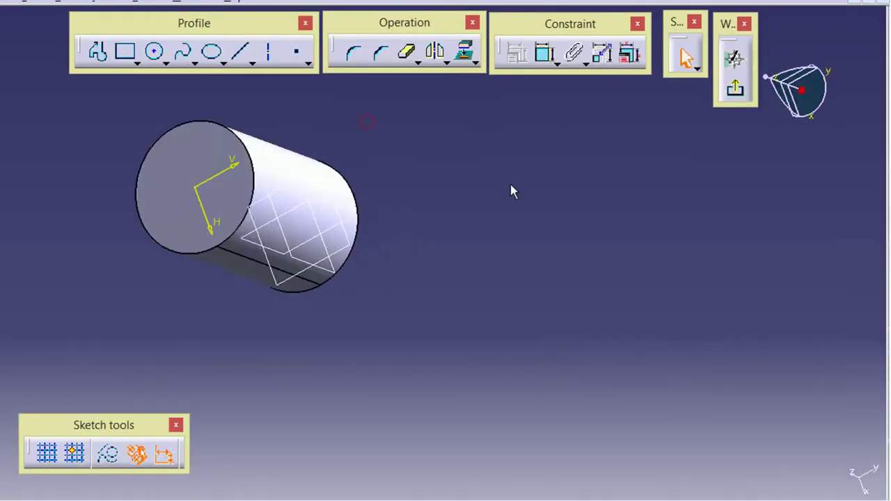
{"action": "left_click", "coordinate": [153, 54]}
{"action": "left_click", "coordinate": [349, 257]}
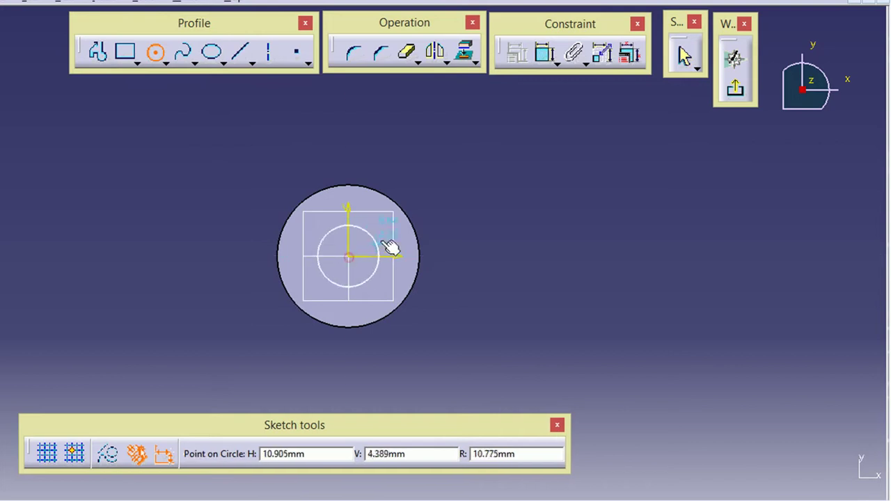
{"action": "left_click", "coordinate": [390, 247]}
{"action": "left_click", "coordinate": [545, 54]}
{"action": "left_click", "coordinate": [378, 224]}
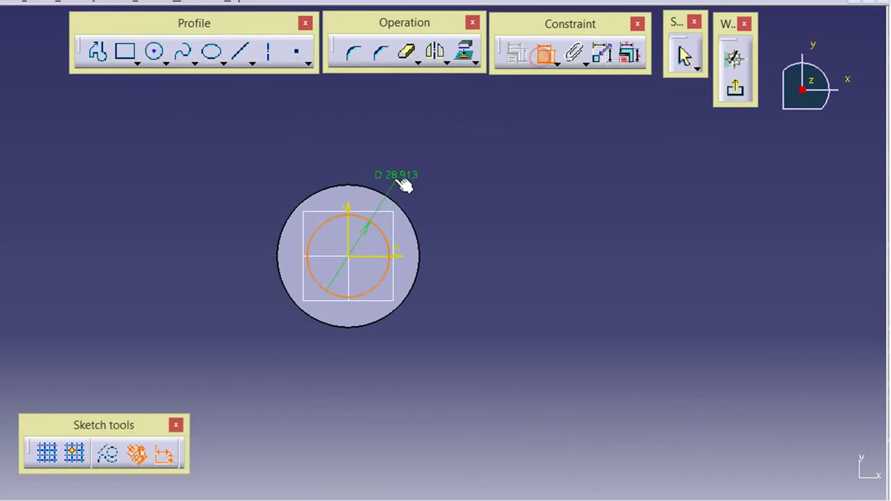
{"action": "left_click", "coordinate": [426, 180]}
{"action": "double_click", "coordinate": [422, 173]}
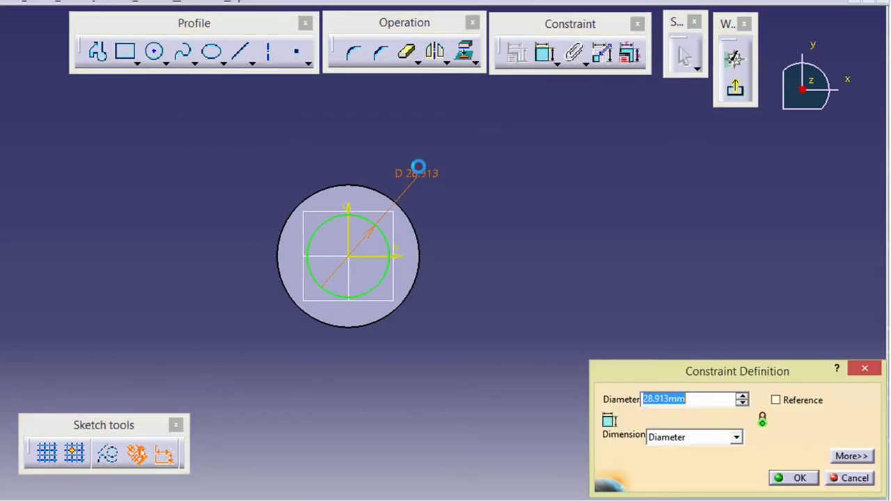
{"action": "type", "text": "35"}
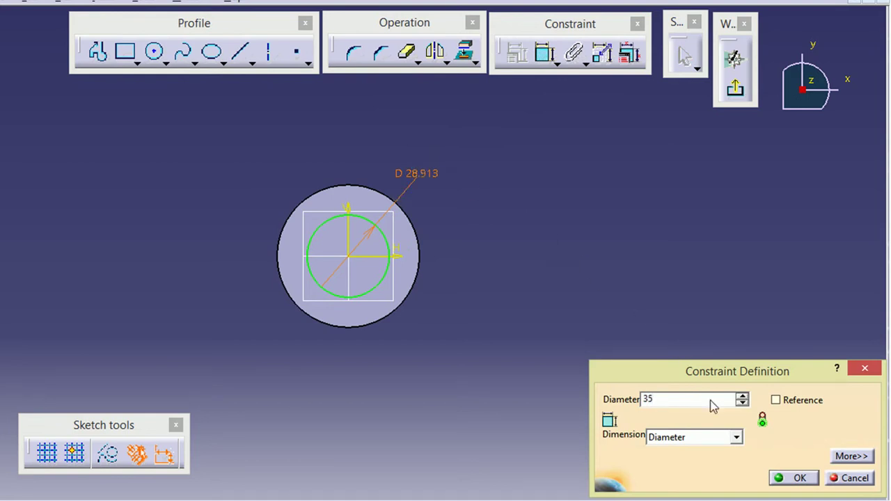
{"action": "left_click", "coordinate": [792, 479]}
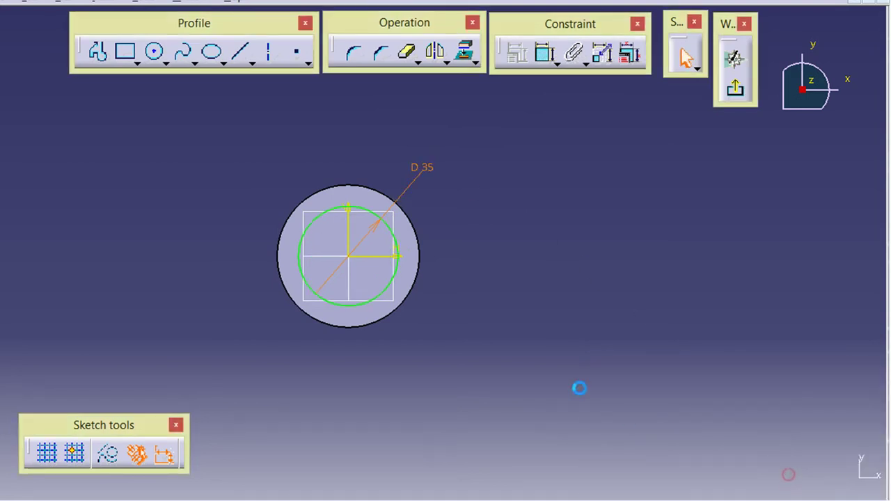
Step: Pad the 35 mm circle 16 mm to form the boss
{"action": "left_click", "coordinate": [736, 88]}
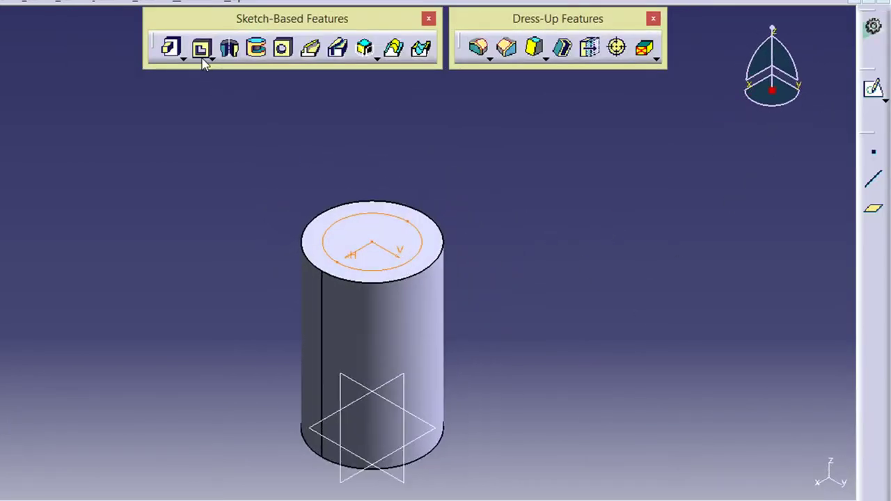
{"action": "left_click", "coordinate": [171, 47]}
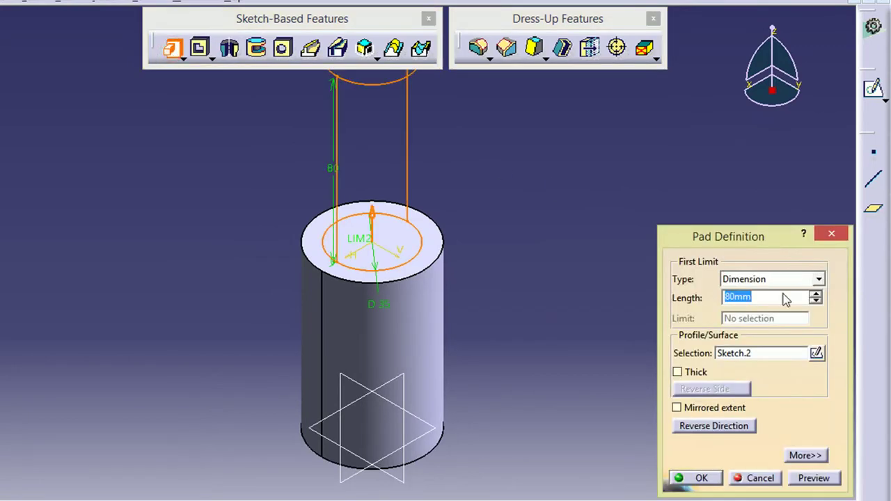
{"action": "type", "text": "16"}
{"action": "left_click", "coordinate": [816, 480]}
{"action": "middle_click_drag", "start_coordinate": [586, 355], "coordinate": [593, 255]}
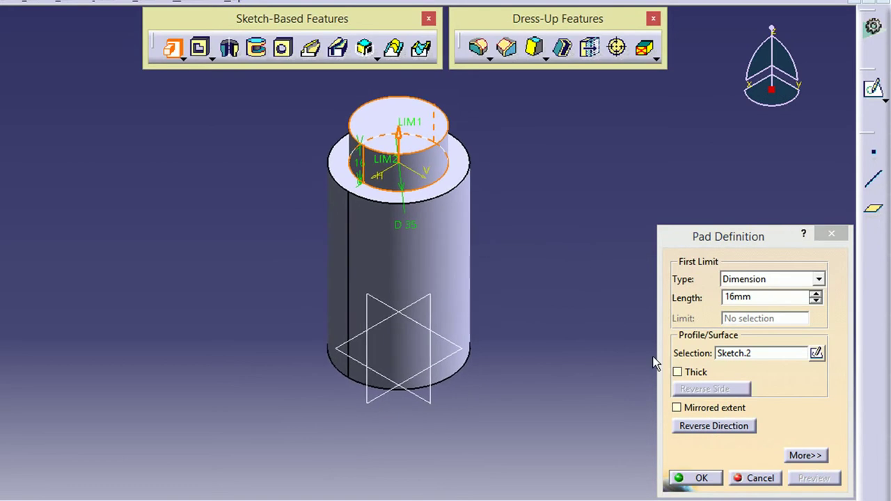
{"action": "left_click", "coordinate": [697, 478]}
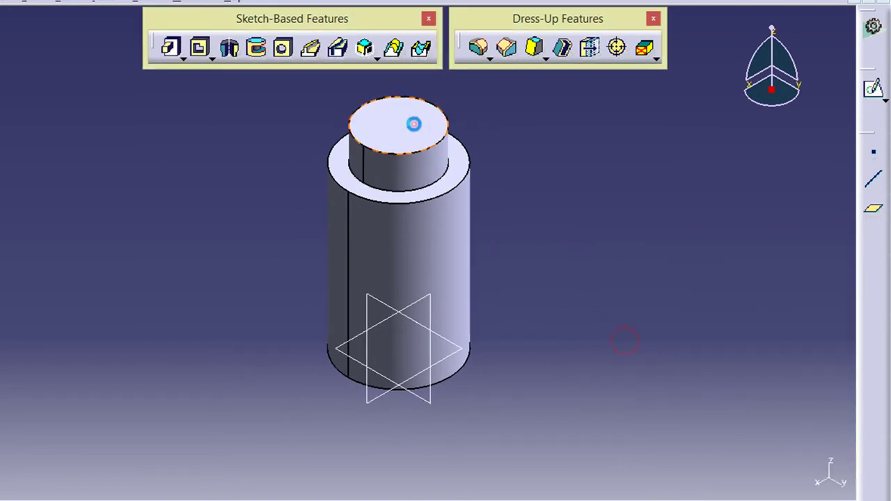
Step: Sketch a centred 20 mm diameter circle on the boss's top face
{"action": "left_click", "coordinate": [874, 88]}
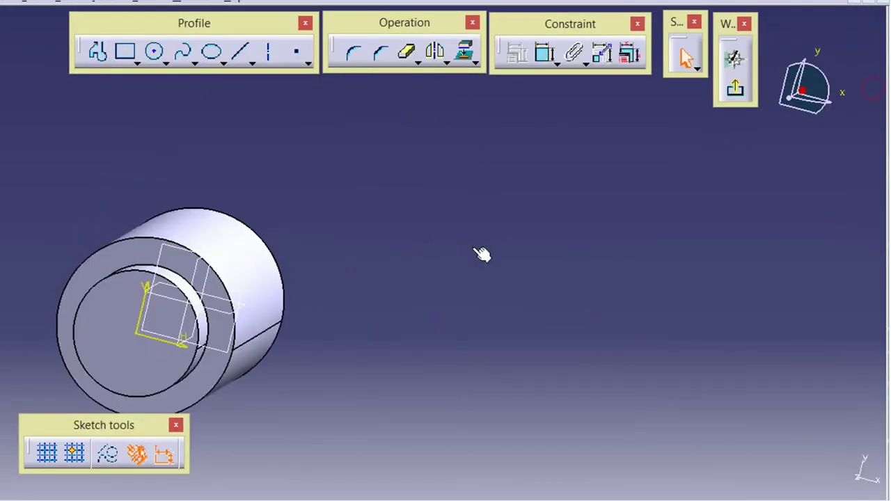
{"action": "left_click", "coordinate": [158, 54]}
{"action": "left_click", "coordinate": [373, 249]}
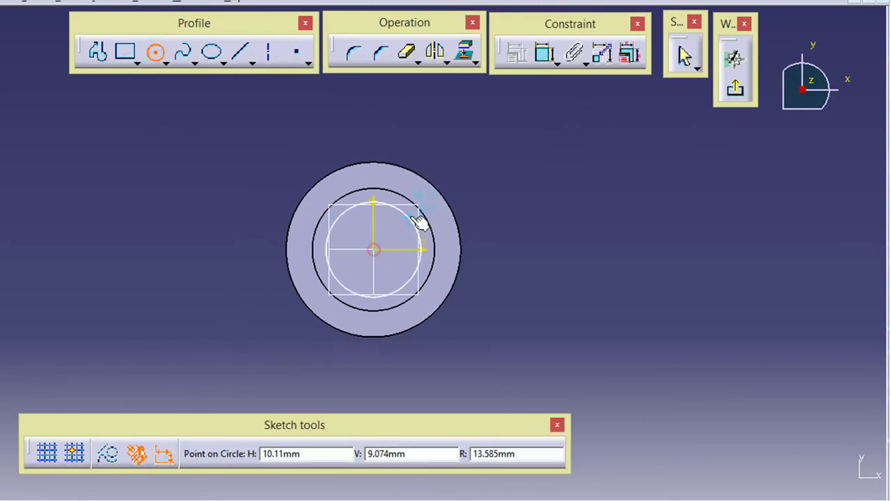
{"action": "left_click", "coordinate": [412, 215]}
{"action": "left_click", "coordinate": [545, 53]}
{"action": "left_click", "coordinate": [409, 216]}
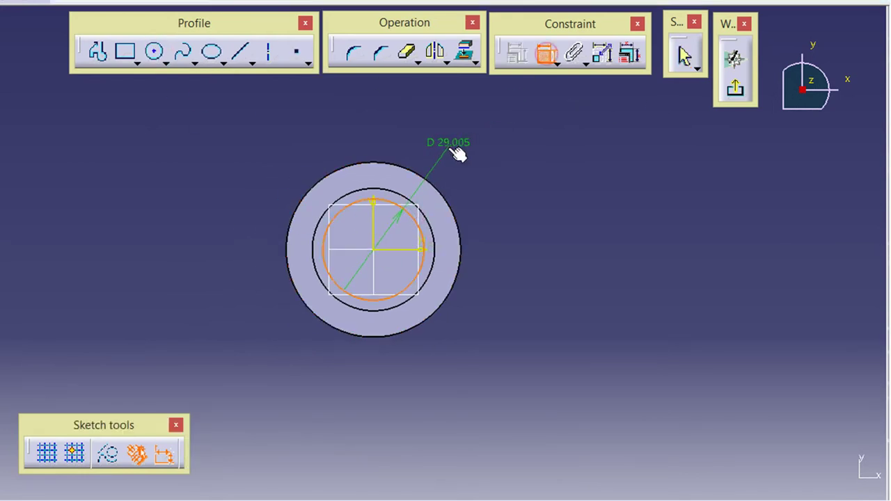
{"action": "left_click", "coordinate": [463, 144]}
{"action": "double_click", "coordinate": [454, 142]}
{"action": "type", "text": "20"}
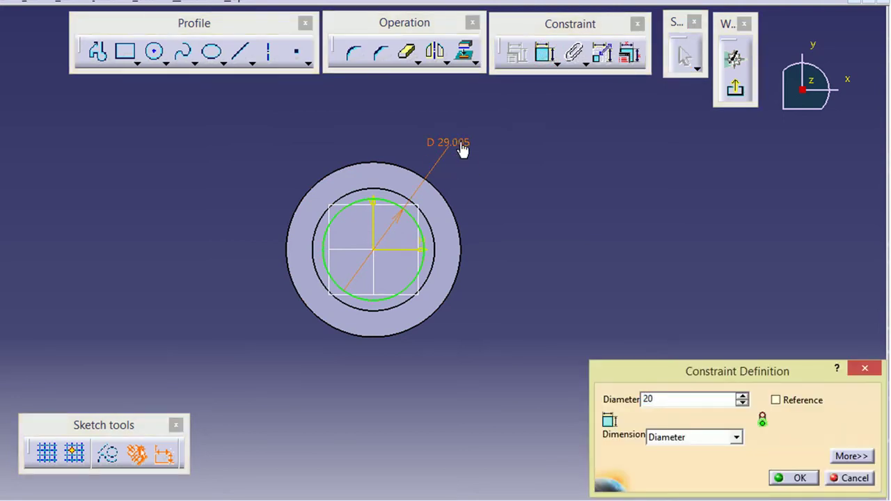
{"action": "key", "text": "Return"}
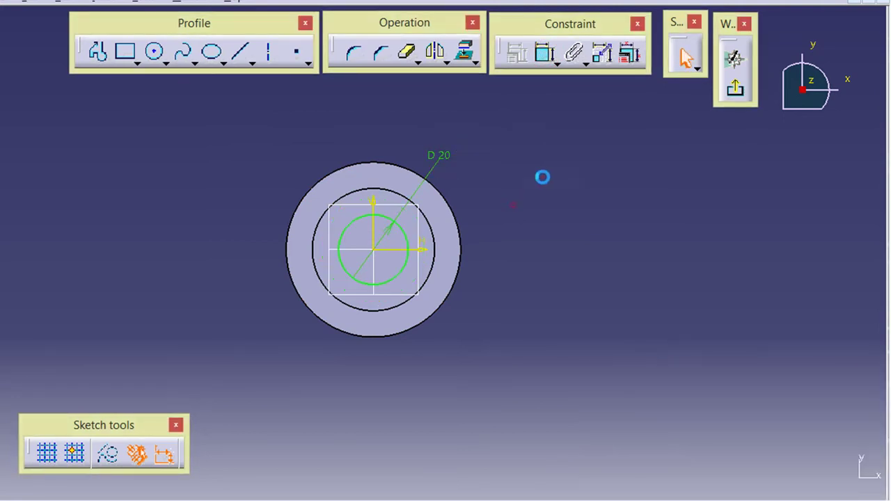
Step: Pocket the 20 mm circle with the limit set to Up to next
{"action": "left_click", "coordinate": [736, 88]}
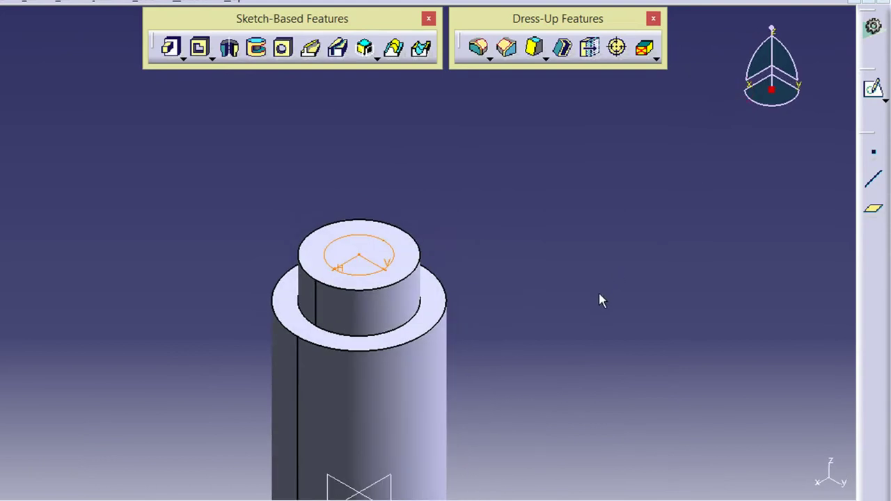
{"action": "middle_click_drag", "start_coordinate": [603, 301], "coordinate": [630, 160]}
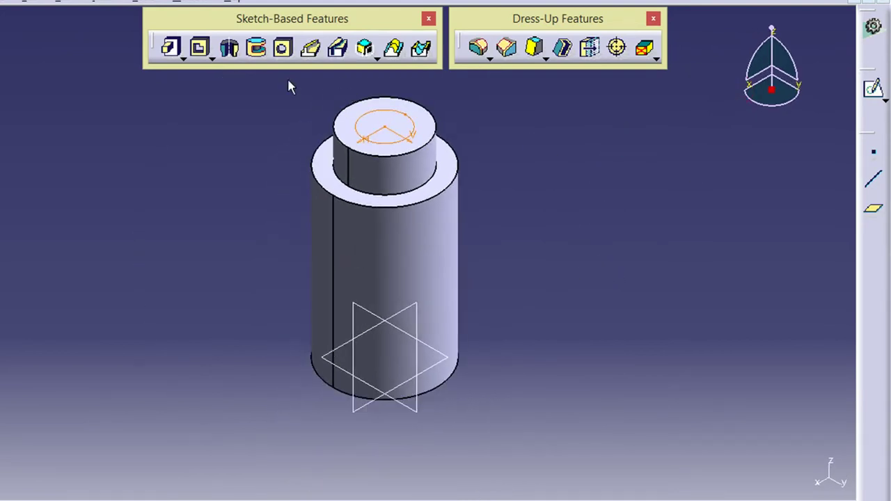
{"action": "left_click", "coordinate": [199, 48]}
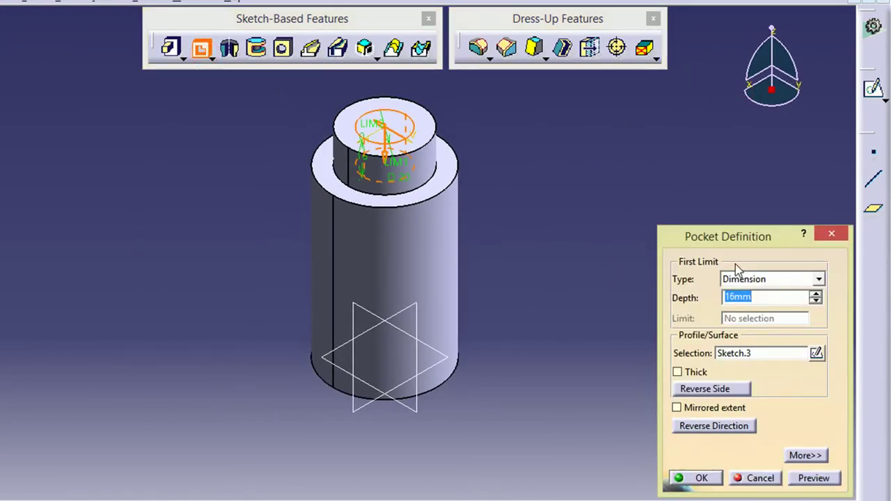
{"action": "left_click", "coordinate": [747, 279]}
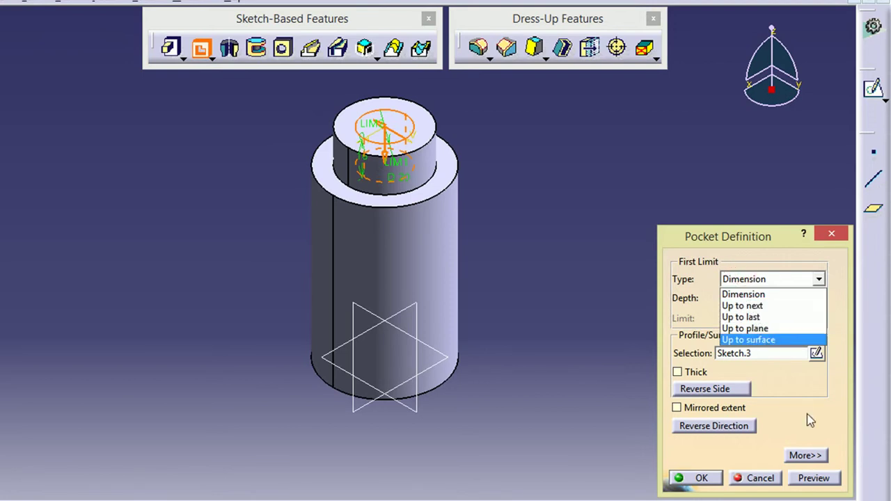
{"action": "left_click", "coordinate": [825, 486]}
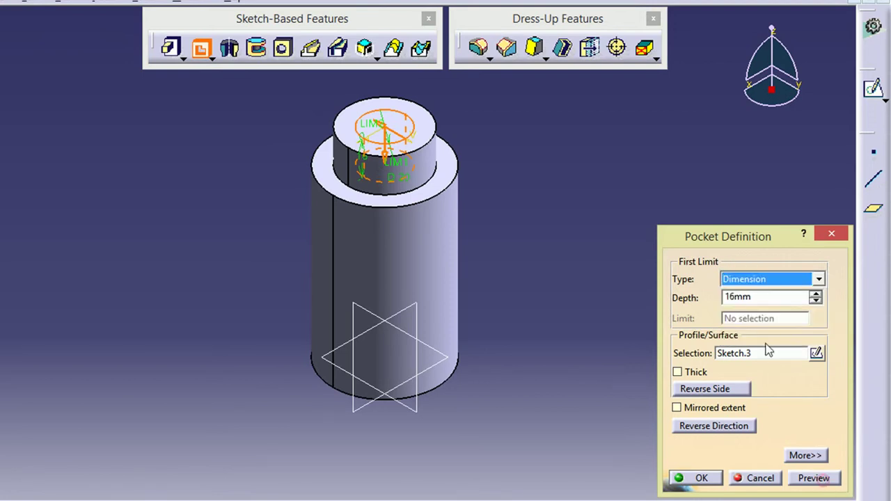
{"action": "left_click", "coordinate": [748, 281]}
{"action": "left_click", "coordinate": [756, 305]}
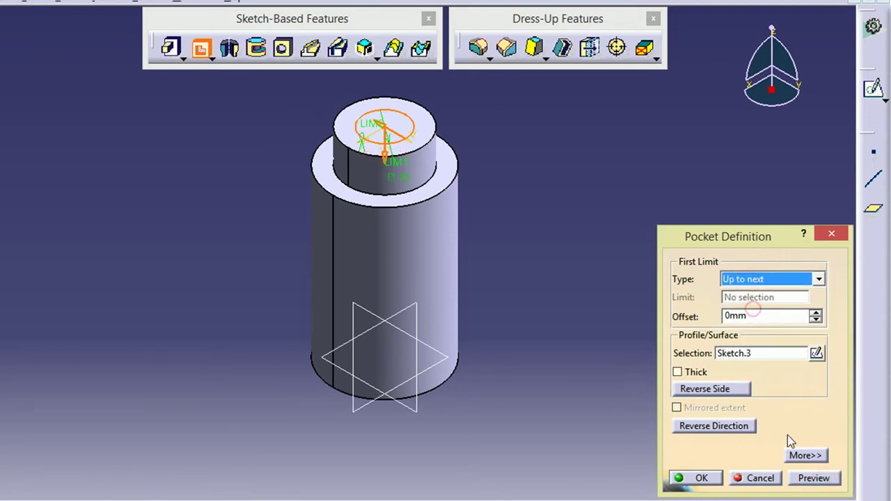
{"action": "left_click", "coordinate": [815, 480]}
{"action": "left_click", "coordinate": [700, 479]}
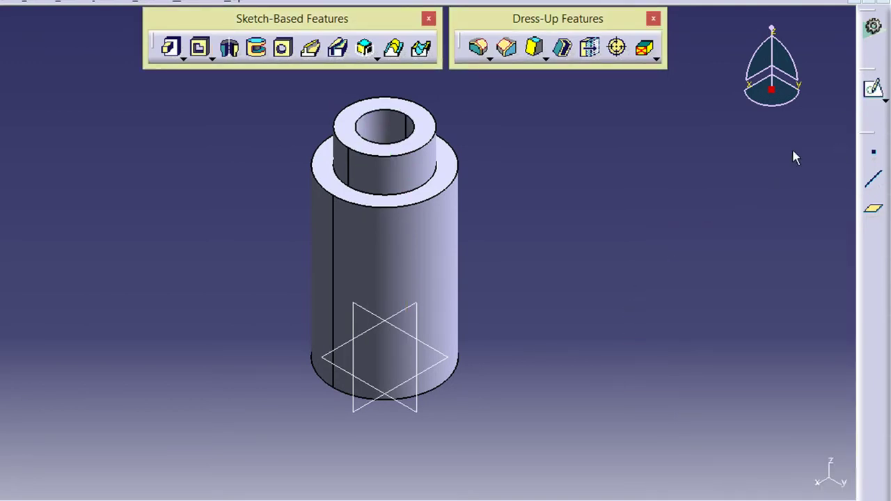
Step: Create an offset plane 46 mm below the boss top face, with the direction reversed
{"action": "middle_click_drag", "start_coordinate": [625, 253], "coordinate": [679, 238]}
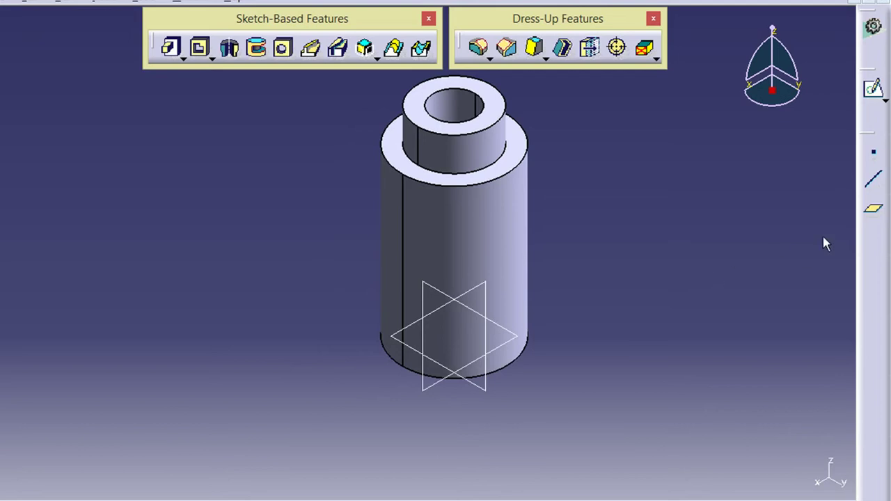
{"action": "left_click", "coordinate": [875, 213]}
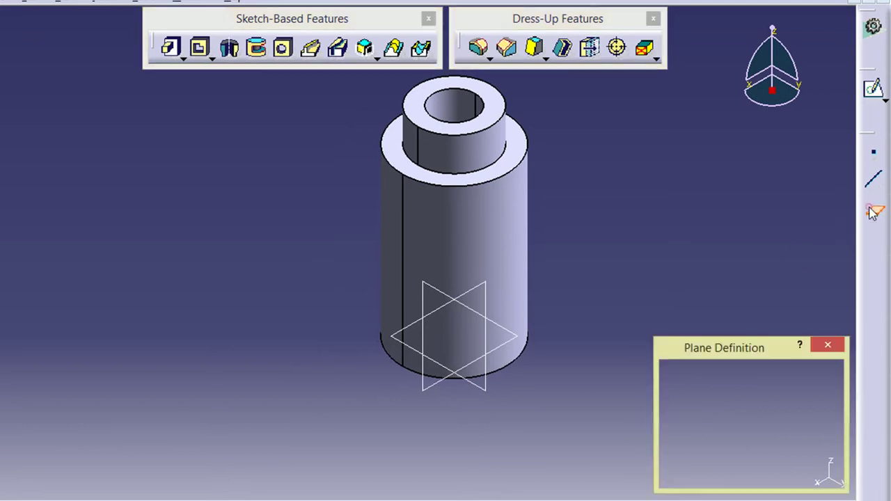
{"action": "left_click", "coordinate": [745, 376]}
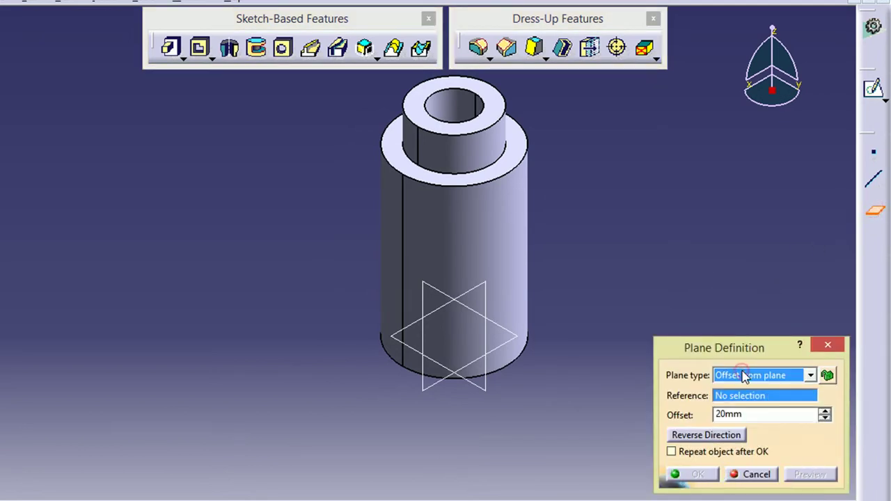
{"action": "left_click", "coordinate": [495, 115]}
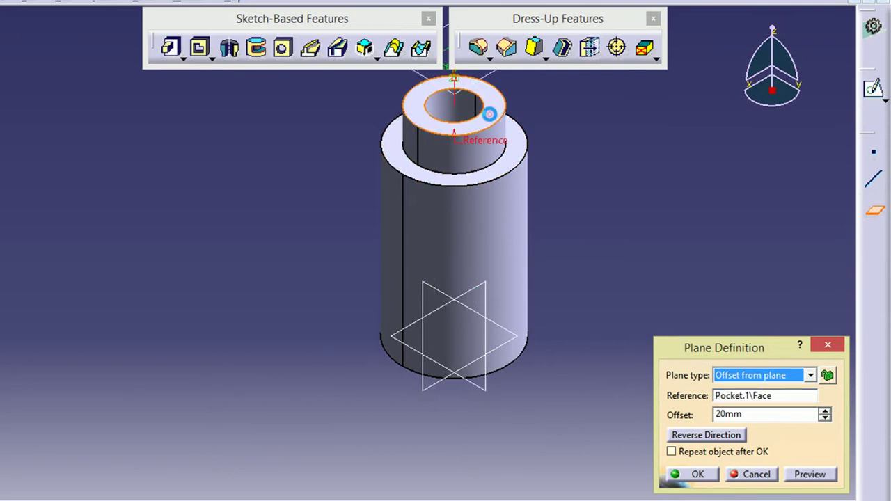
{"action": "middle_click_drag", "start_coordinate": [591, 192], "coordinate": [568, 231]}
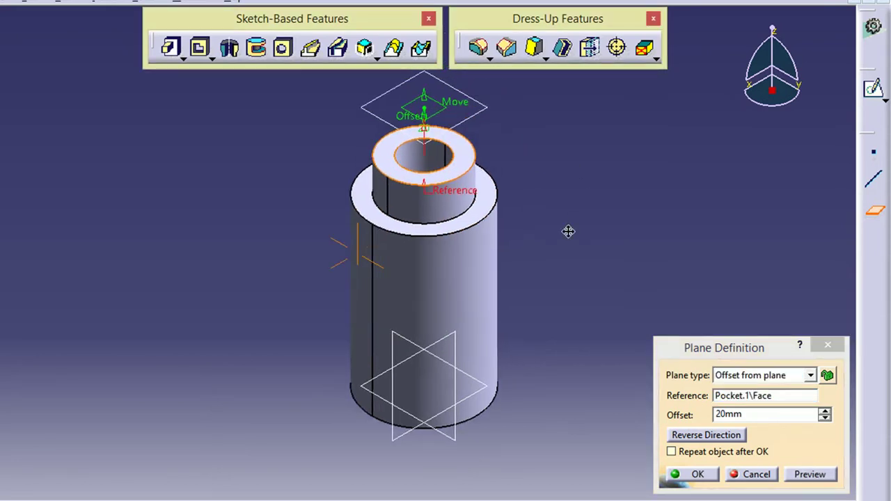
{"action": "left_click", "coordinate": [720, 437]}
{"action": "middle_click_drag", "start_coordinate": [606, 313], "coordinate": [596, 269]}
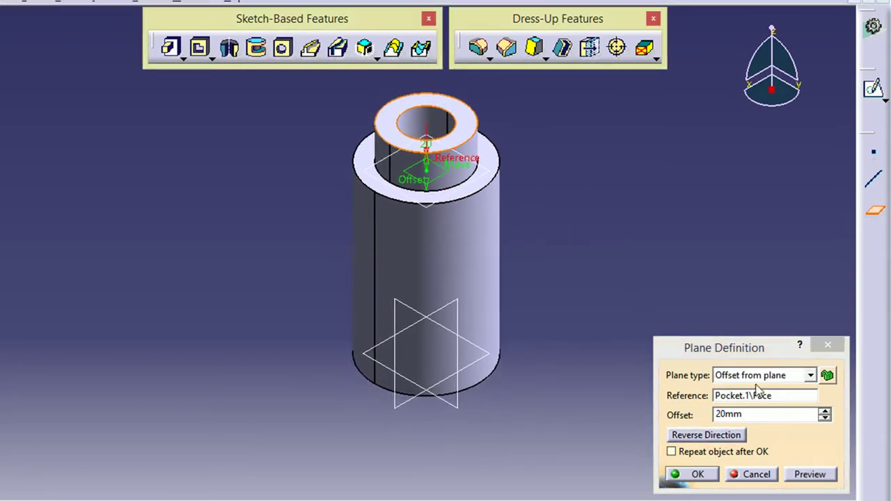
{"action": "double_click", "coordinate": [772, 415]}
{"action": "type", "text": "40"}
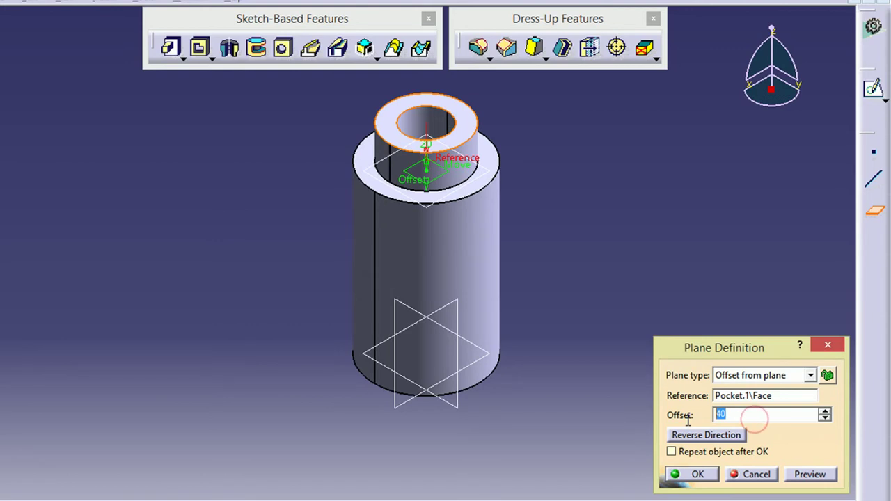
{"action": "type", "text": "46"}
{"action": "left_click", "coordinate": [807, 474]}
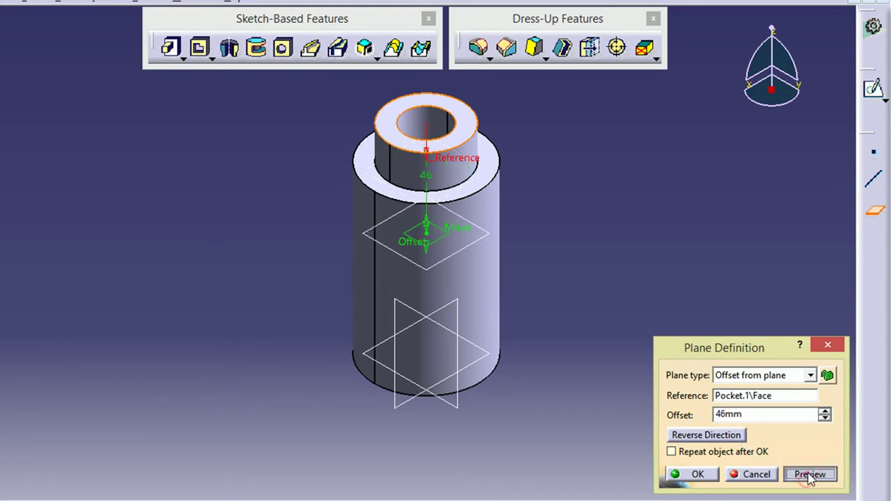
{"action": "left_click", "coordinate": [698, 477]}
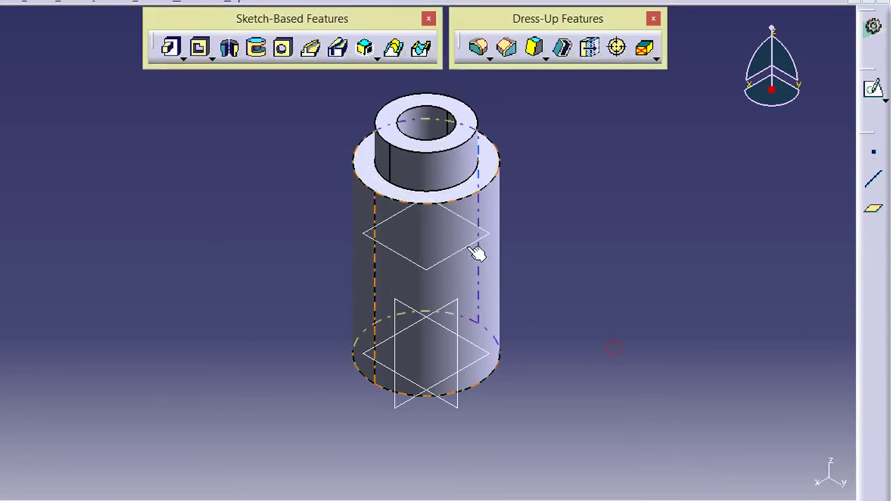
{"action": "left_click", "coordinate": [654, 262]}
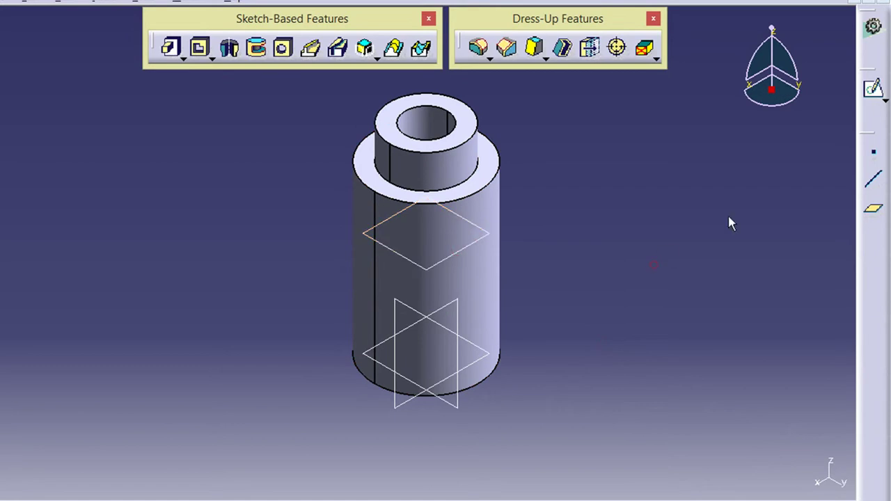
{"action": "left_click", "coordinate": [874, 91]}
Step: Sketch on the offset plane and project the cylinder's outer circle into it
{"action": "left_click", "coordinate": [494, 244]}
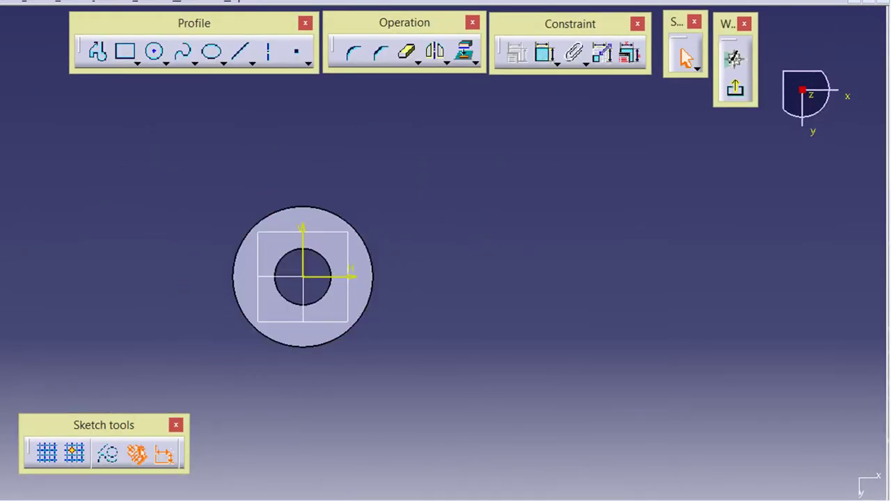
{"action": "middle_click_drag", "start_coordinate": [486, 385], "coordinate": [560, 356]}
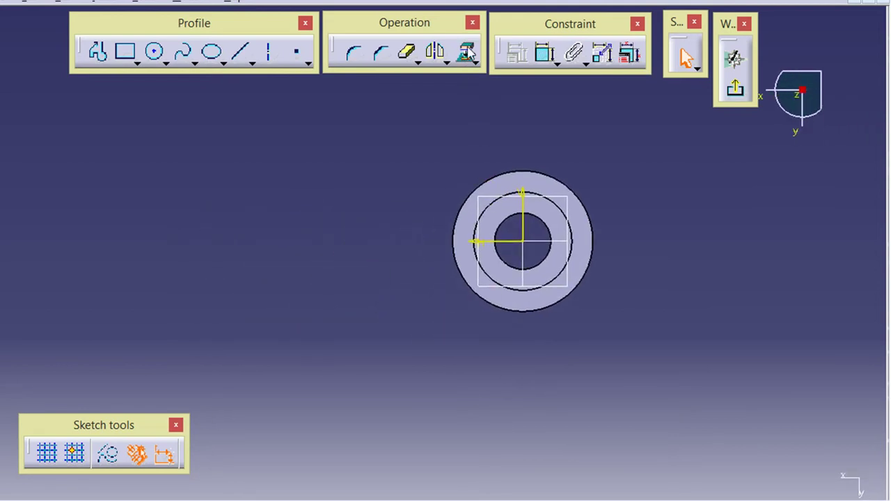
{"action": "left_click", "coordinate": [468, 53]}
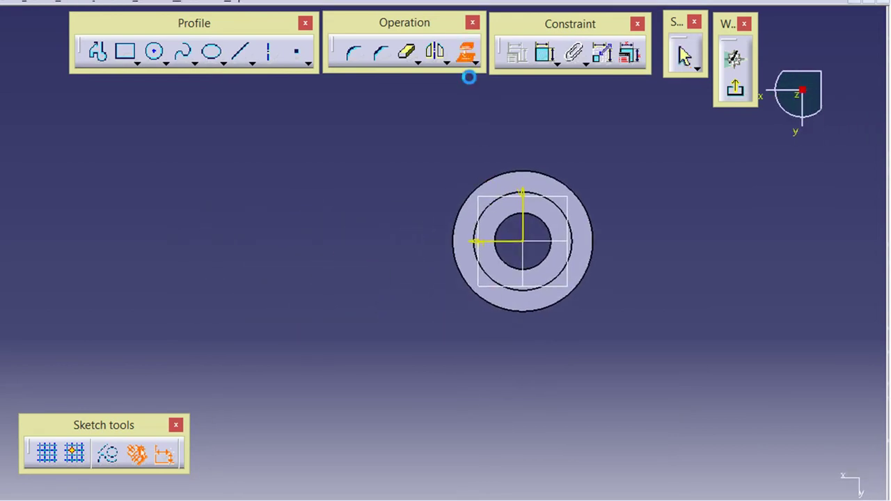
{"action": "left_click", "coordinate": [500, 174]}
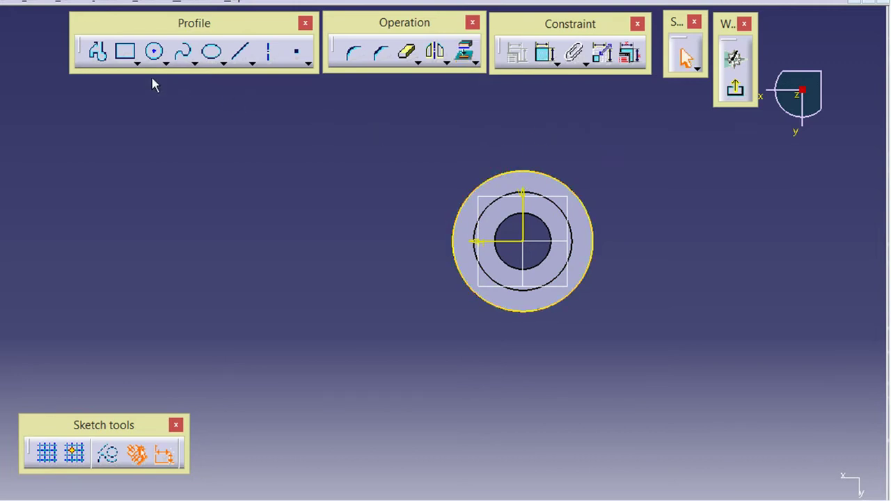
Step: Draw a horizontal line leftward from the circle's top and dimension it 65 mm
{"action": "left_click", "coordinate": [98, 51]}
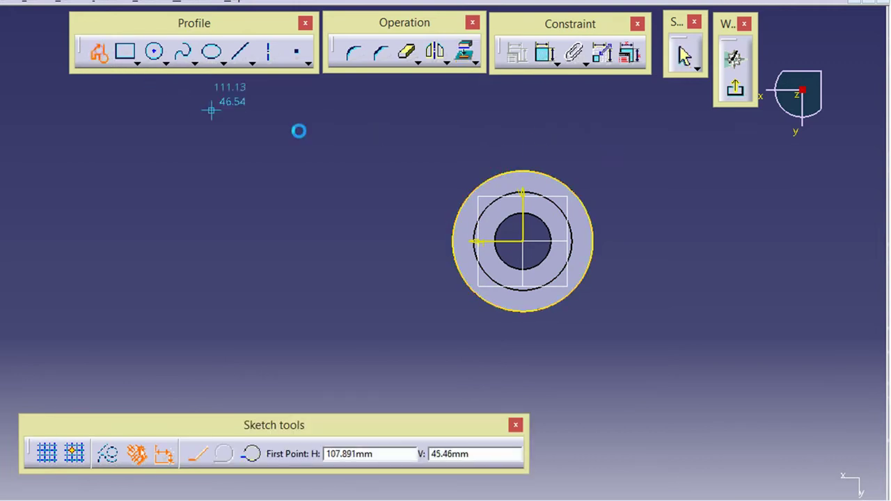
{"action": "left_click", "coordinate": [524, 175]}
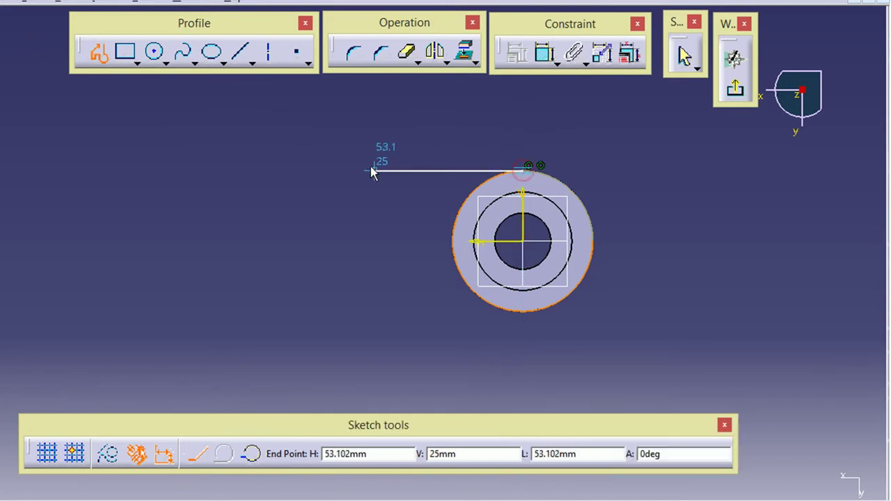
{"action": "left_click", "coordinate": [349, 171]}
{"action": "left_click", "coordinate": [544, 52]}
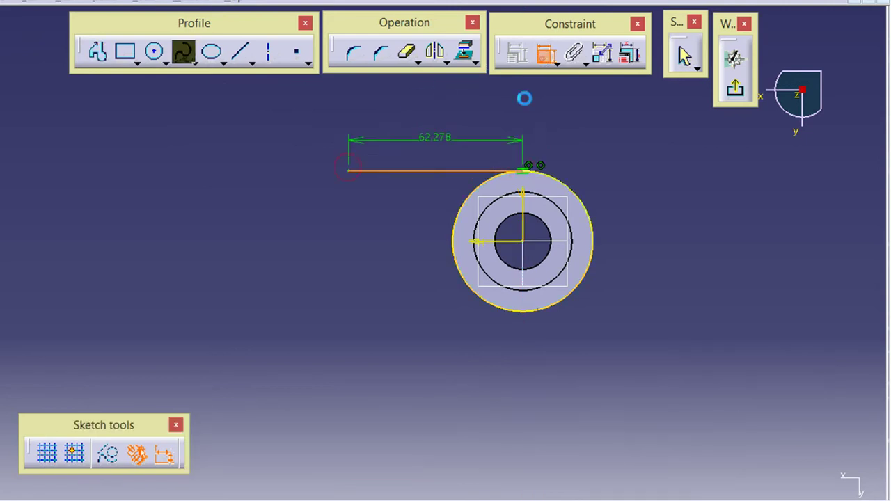
{"action": "left_click", "coordinate": [432, 159]}
{"action": "double_click", "coordinate": [431, 159]}
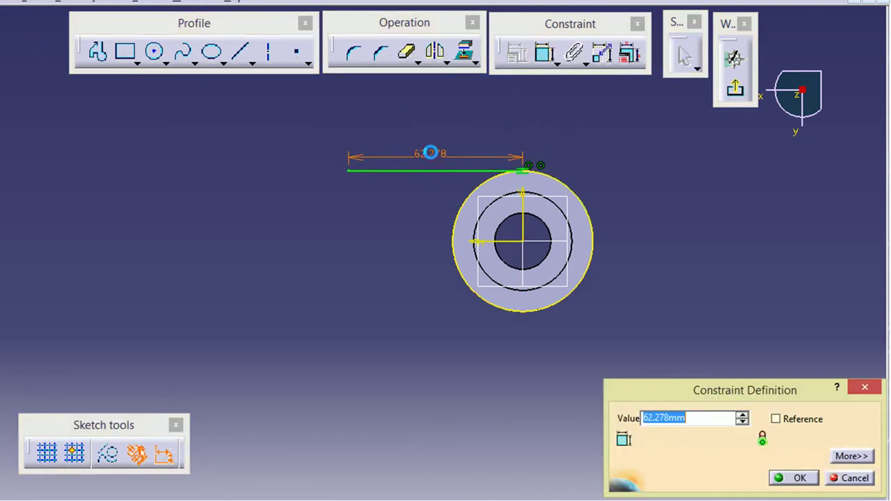
{"action": "type", "text": "65"}
{"action": "key", "text": "Return"}
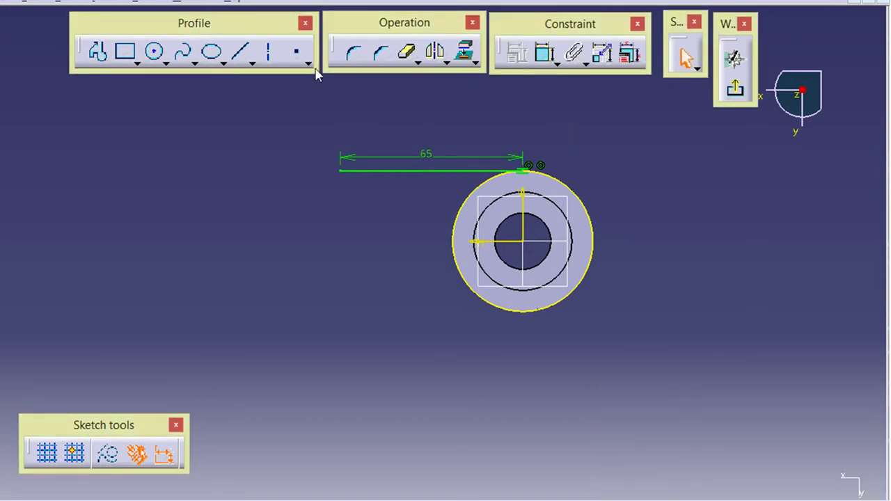
Step: Draw a profile of alternating vertical and horizontal steps from the 65 line's left end toward the circle
{"action": "left_click", "coordinate": [98, 52]}
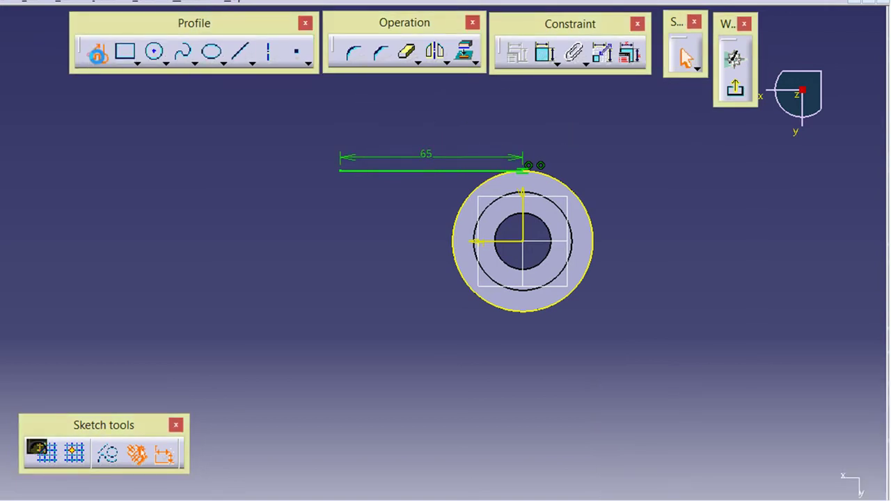
{"action": "left_click", "coordinate": [340, 171]}
{"action": "left_click", "coordinate": [341, 122]}
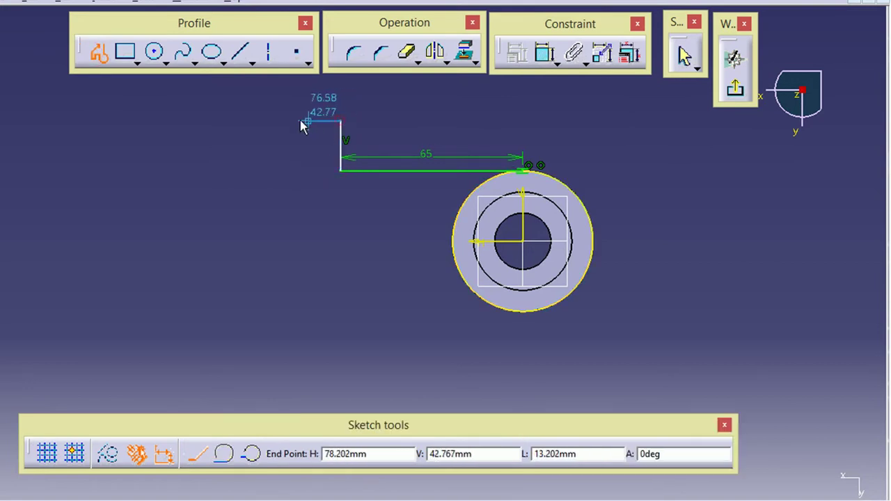
{"action": "left_click", "coordinate": [230, 122]}
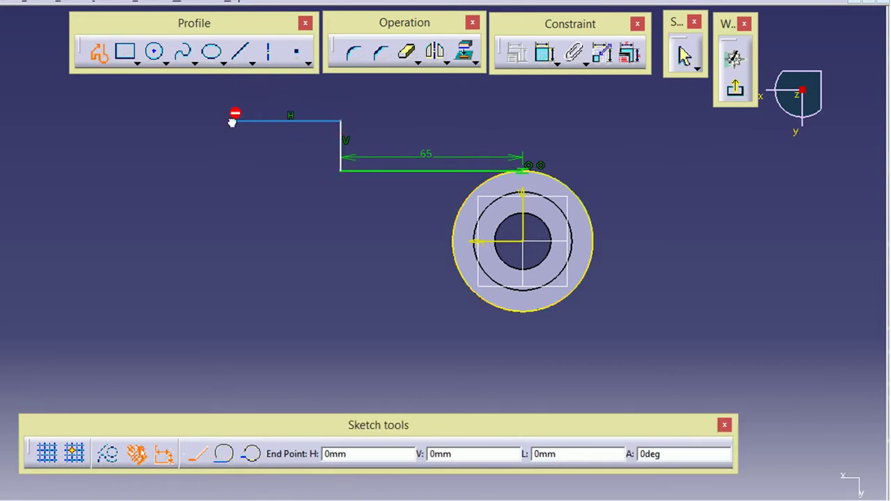
{"action": "left_click", "coordinate": [232, 157]}
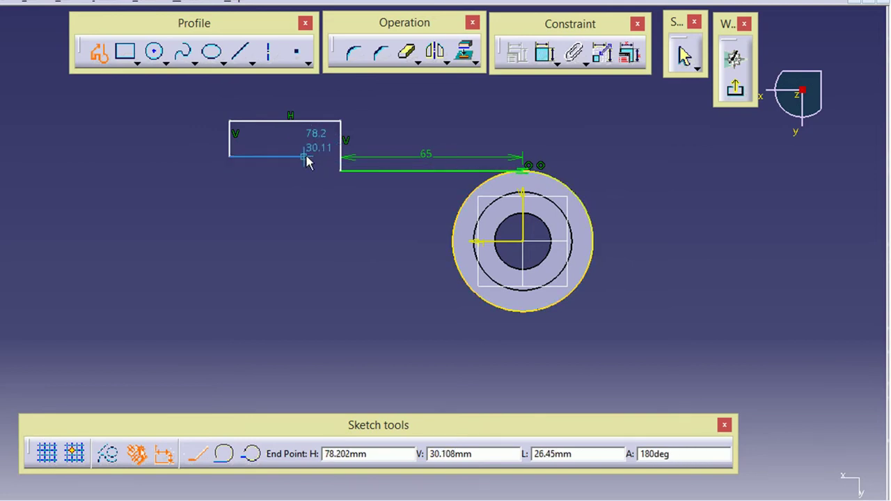
{"action": "left_click", "coordinate": [303, 156]}
{"action": "left_click", "coordinate": [303, 206]}
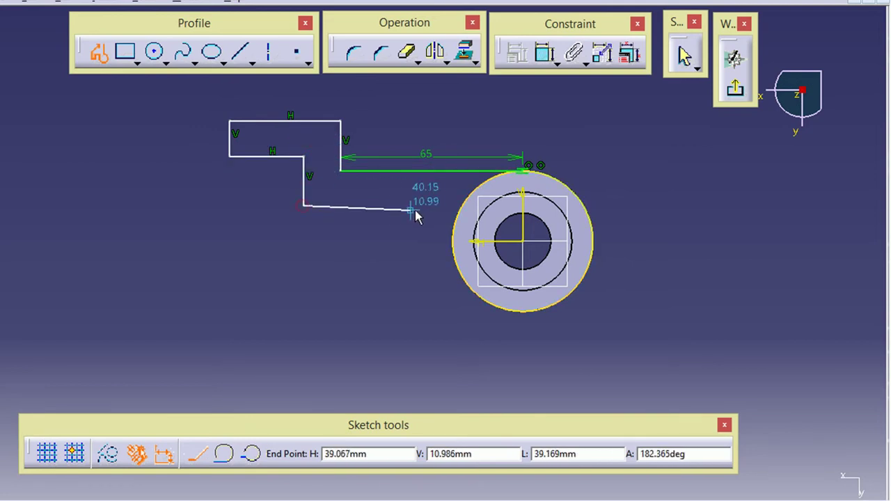
{"action": "left_click", "coordinate": [412, 205]}
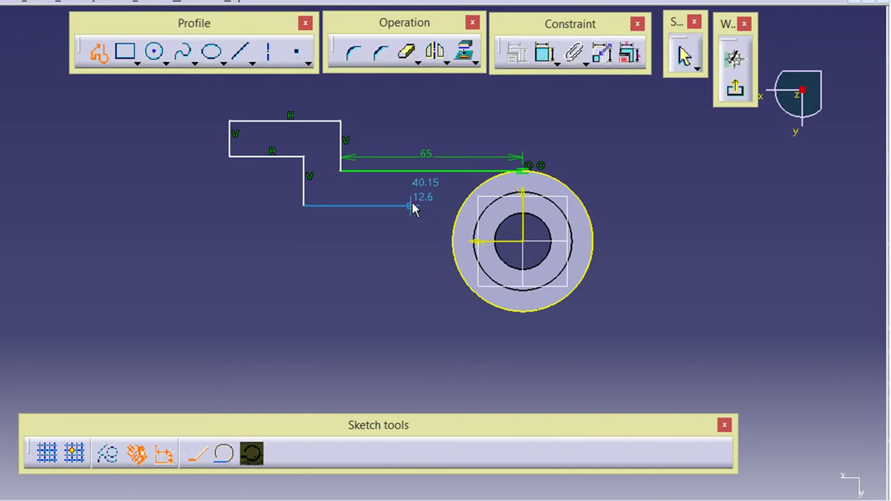
{"action": "left_click", "coordinate": [410, 241]}
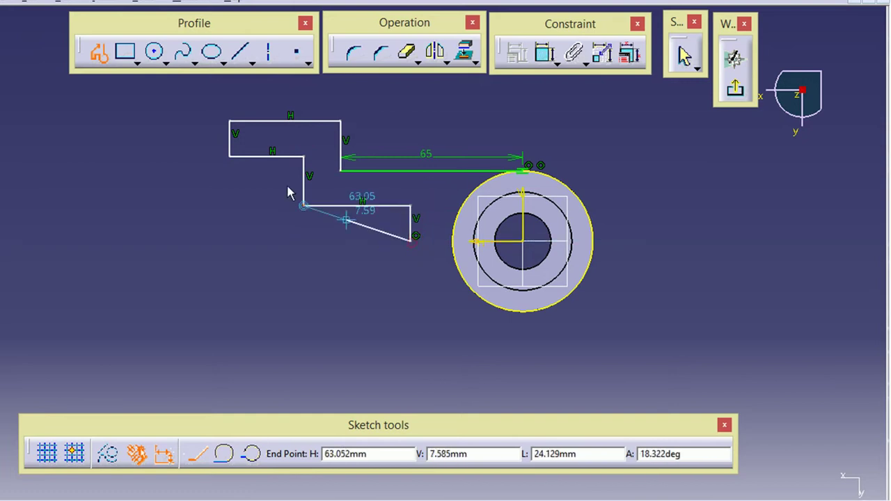
{"action": "left_click", "coordinate": [98, 55]}
{"action": "left_click", "coordinate": [144, 203]}
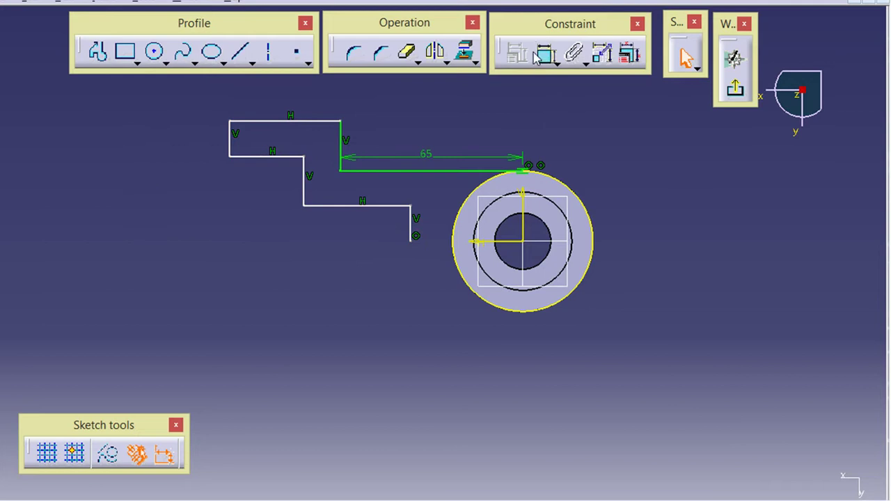
Step: Dimension the 25 rise, 45 top edge and 10 left edge
{"action": "left_click", "coordinate": [343, 153]}
{"action": "double_click", "coordinate": [367, 143]}
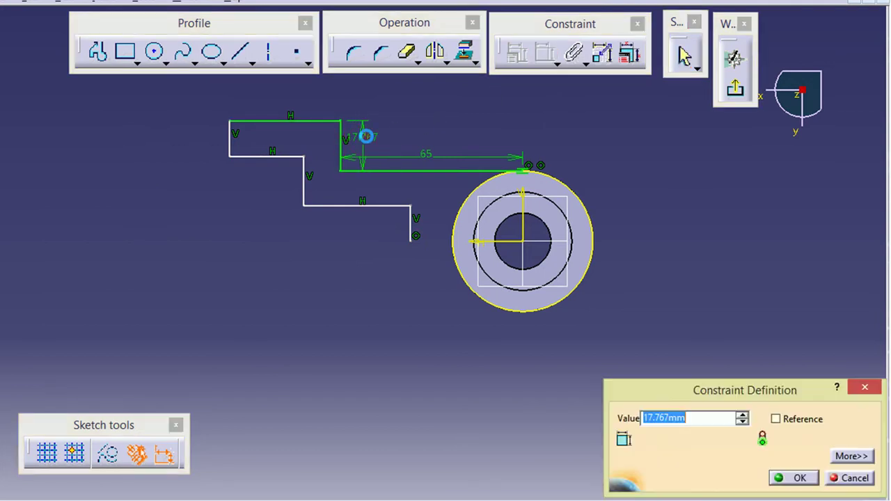
{"action": "type", "text": "25"}
{"action": "key", "text": "Return"}
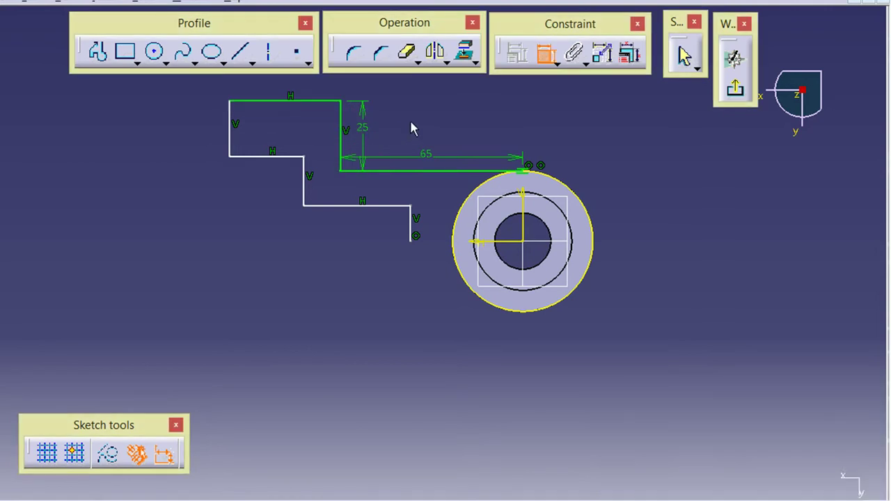
{"action": "left_click", "coordinate": [322, 103]}
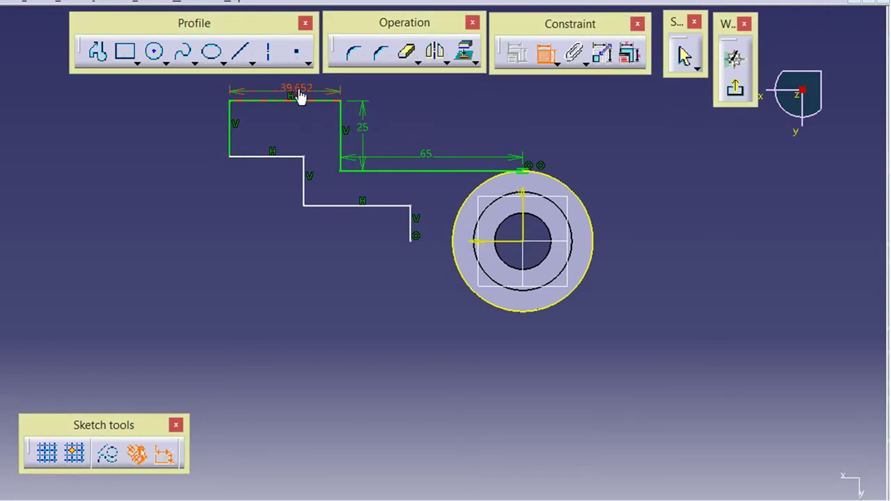
{"action": "double_click", "coordinate": [300, 96]}
{"action": "type", "text": "45"}
{"action": "key", "text": "Return"}
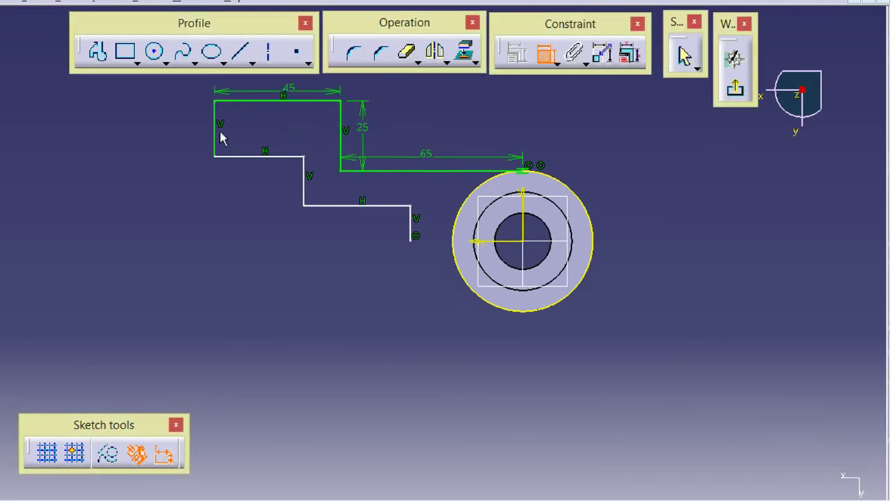
{"action": "left_click", "coordinate": [215, 134]}
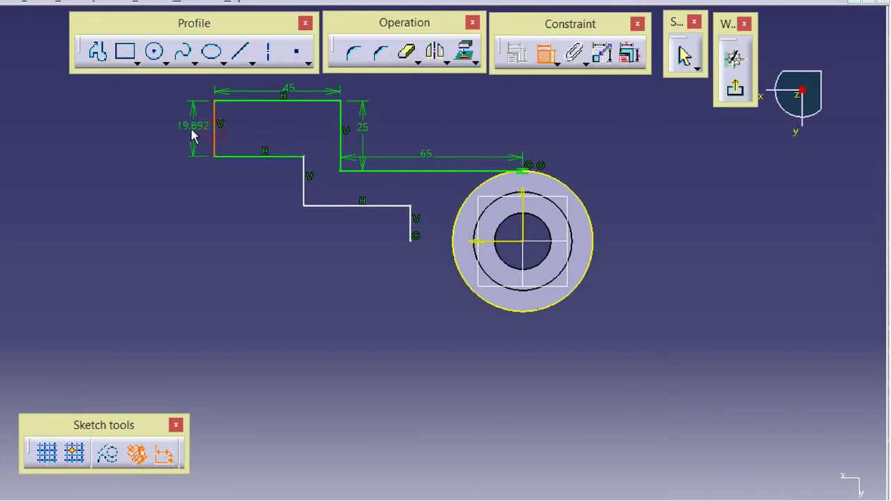
{"action": "double_click", "coordinate": [195, 130]}
{"action": "type", "text": "10"}
{"action": "key", "text": "Return"}
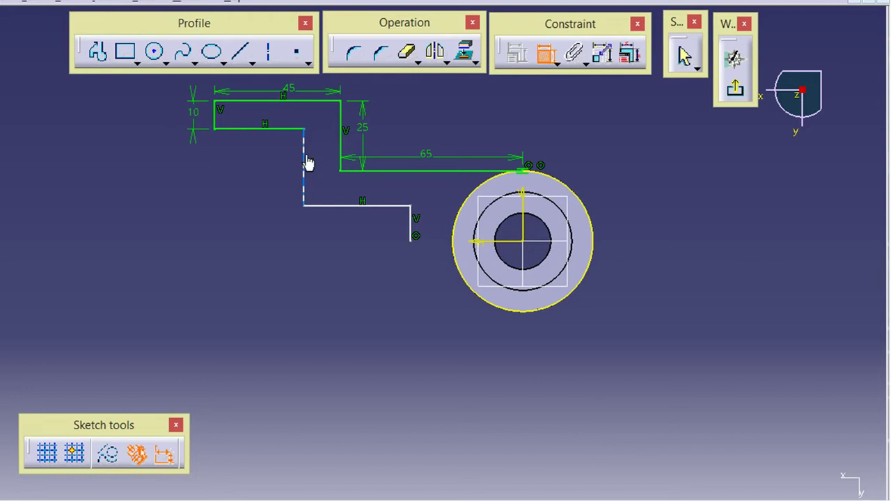
Step: Set 10 mm spacing between the vertical lines and 10 mm offset between the horizontal steps
{"action": "left_click", "coordinate": [341, 146]}
{"action": "left_click", "coordinate": [304, 152]}
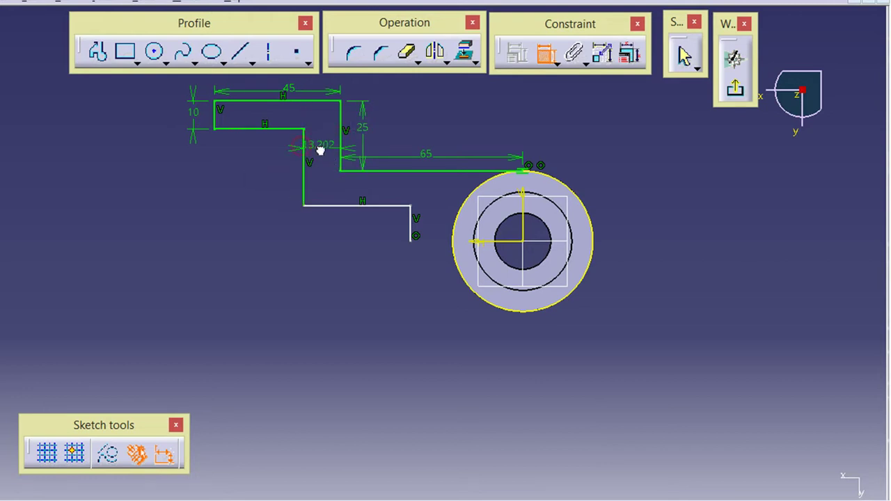
{"action": "double_click", "coordinate": [319, 147]}
{"action": "type", "text": "10"}
{"action": "key", "text": "Return"}
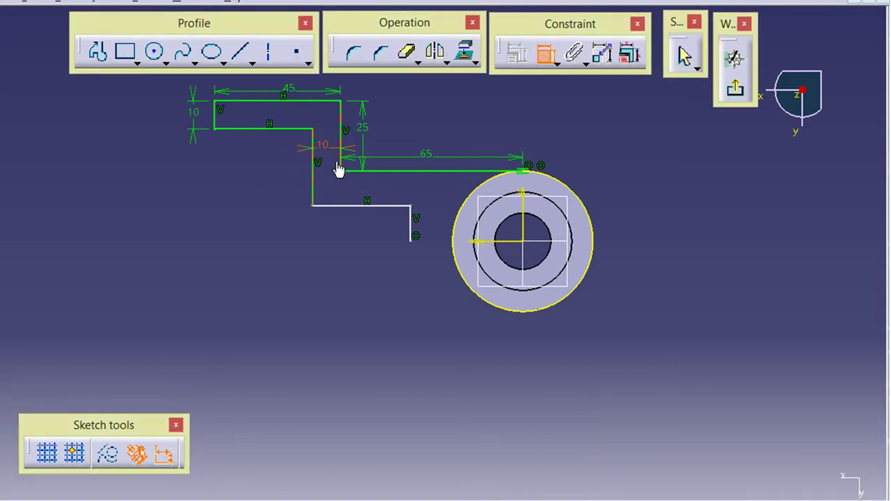
{"action": "left_click", "coordinate": [374, 205]}
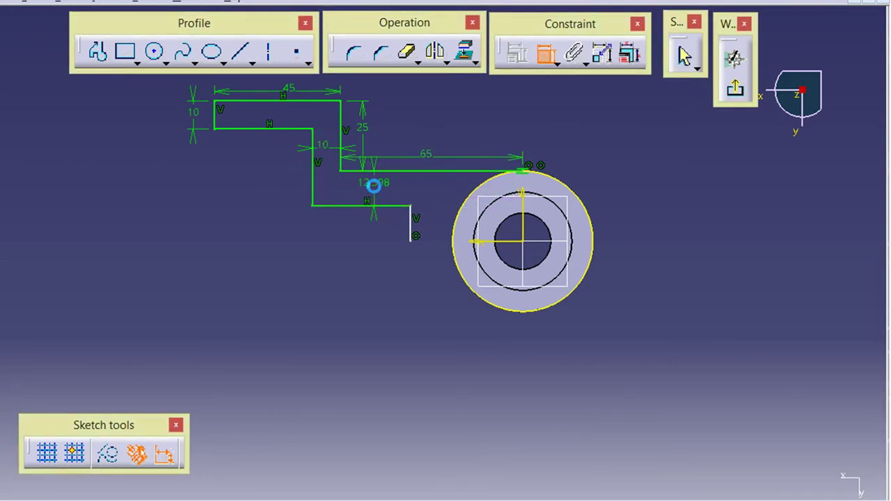
{"action": "left_click", "coordinate": [374, 185]}
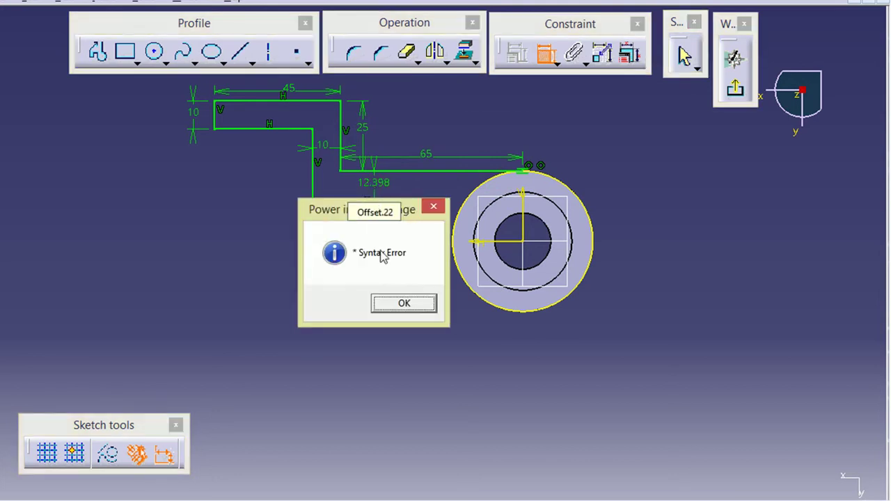
{"action": "left_click", "coordinate": [404, 305]}
{"action": "double_click", "coordinate": [384, 187]}
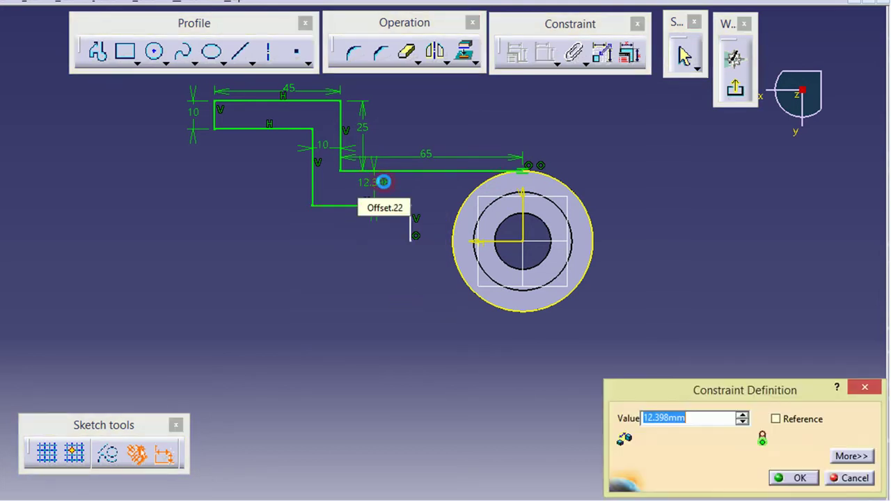
{"action": "type", "text": "10"}
{"action": "key", "text": "Return"}
Step: Dimension the short end line 35 mm from the circle centre
{"action": "left_click", "coordinate": [386, 238]}
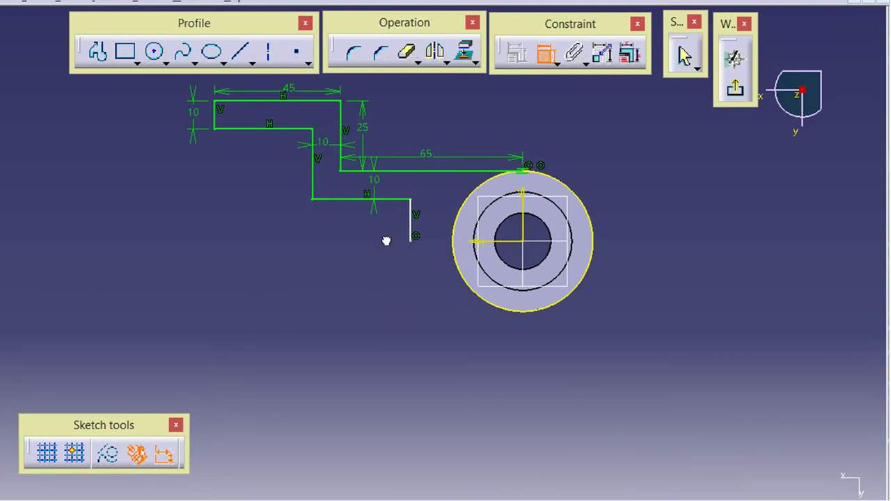
{"action": "left_click_drag", "start_coordinate": [412, 227], "coordinate": [519, 226]}
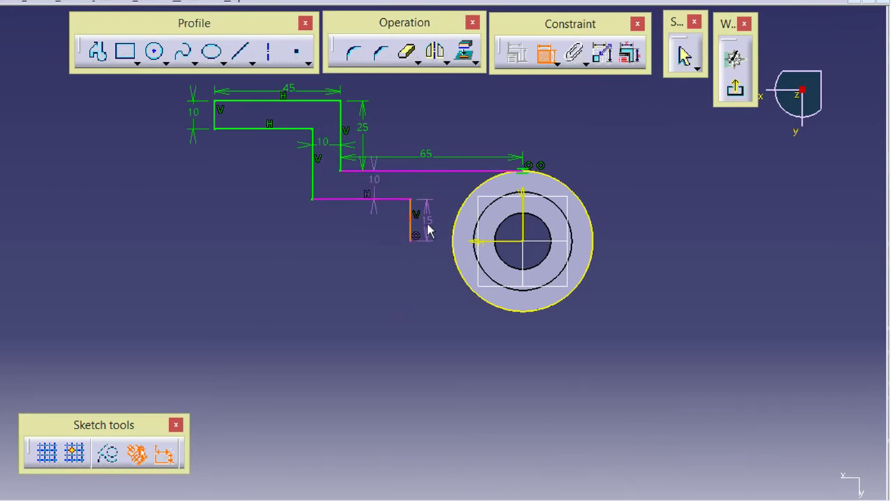
{"action": "left_click", "coordinate": [523, 236]}
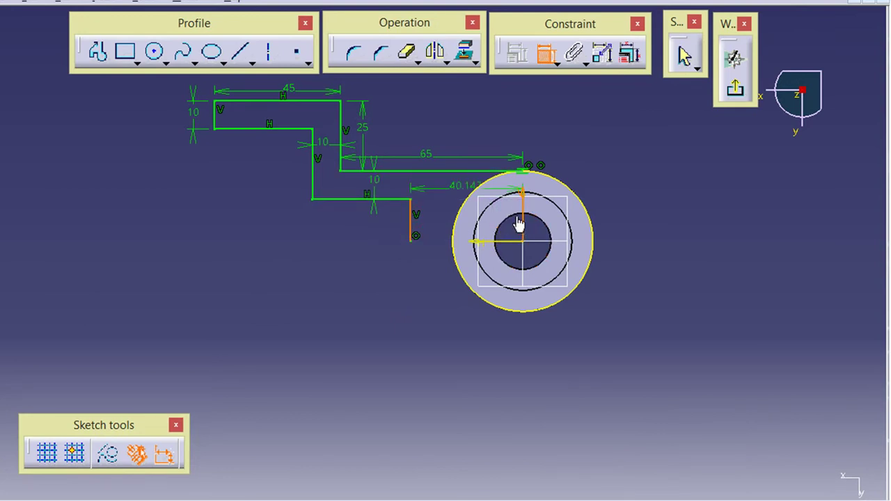
{"action": "left_click", "coordinate": [437, 208]}
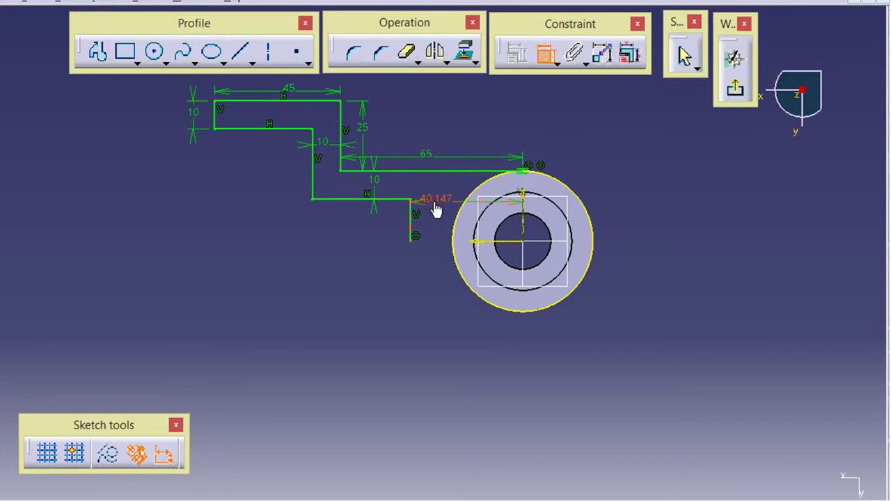
{"action": "double_click", "coordinate": [436, 202]}
{"action": "type", "text": "35"}
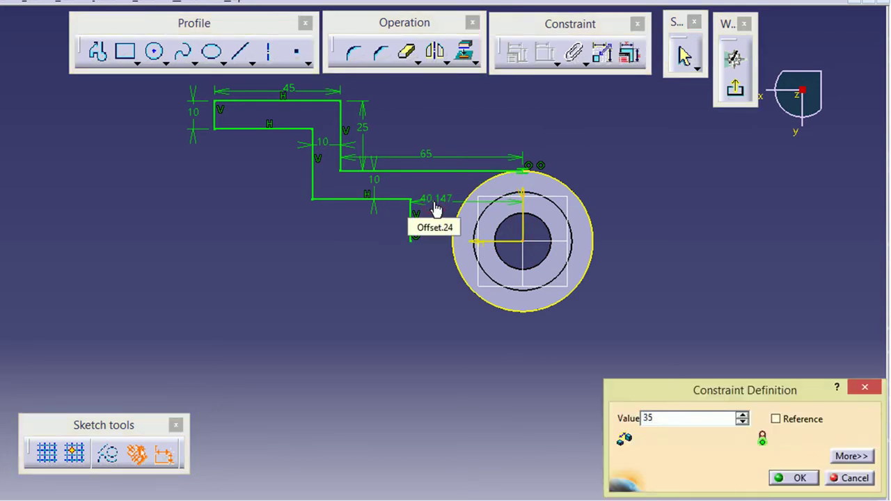
{"action": "key", "text": "Return"}
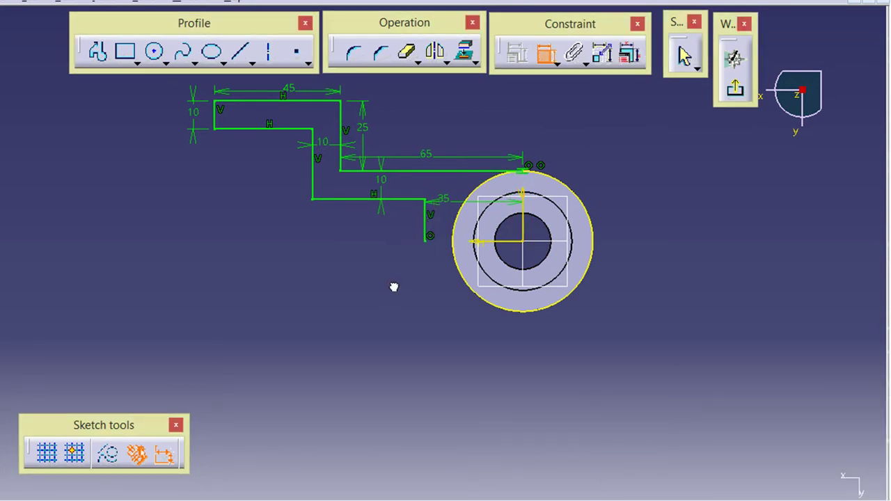
{"action": "middle_click_drag", "start_coordinate": [417, 298], "coordinate": [452, 304]}
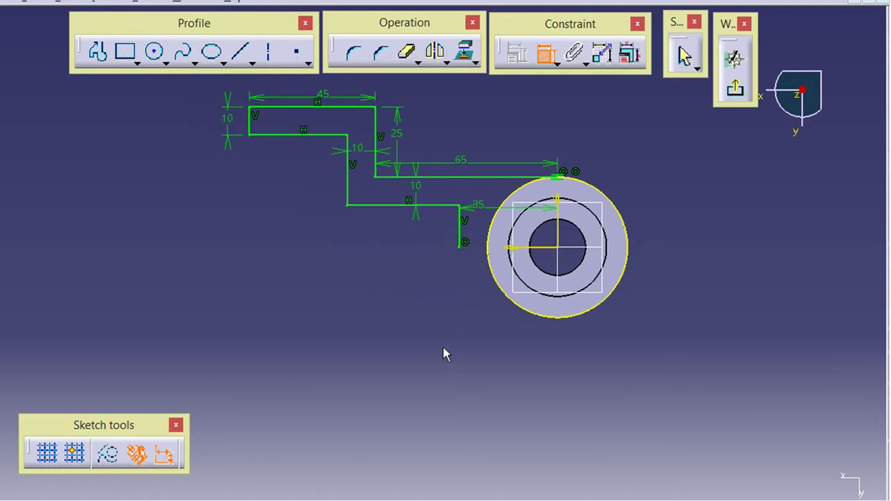
{"action": "left_click", "coordinate": [546, 61]}
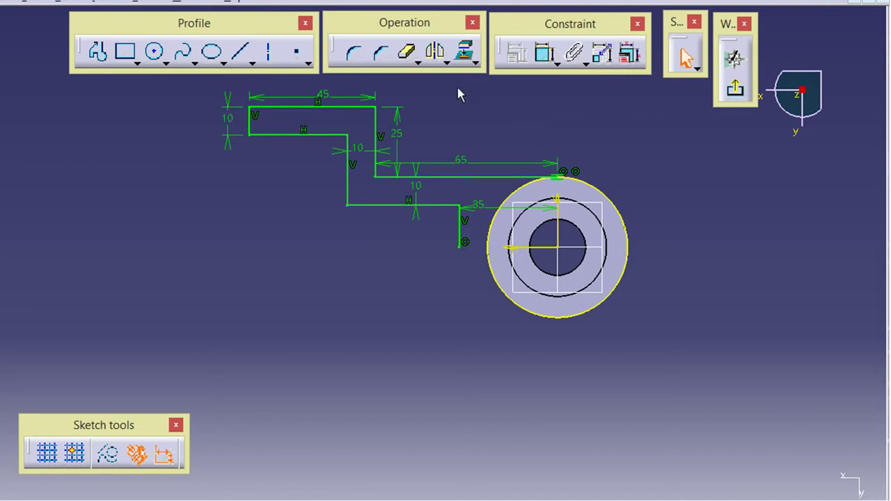
Step: Trim away the upper-right arc of the projected outer circle
{"action": "left_click", "coordinate": [406, 52]}
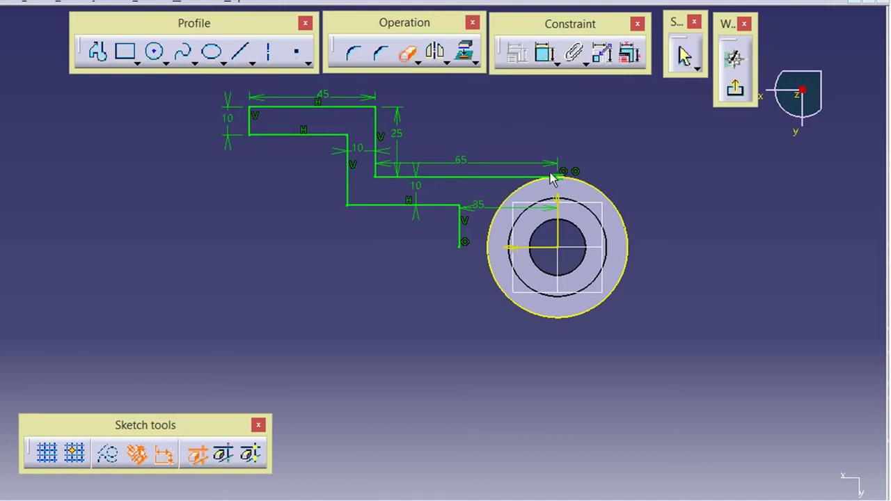
{"action": "left_click", "coordinate": [606, 194]}
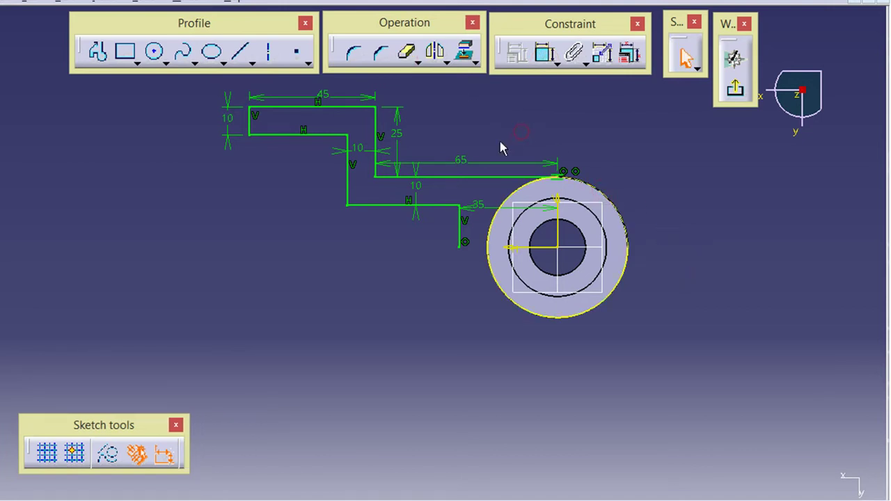
{"action": "middle_click_drag", "start_coordinate": [500, 146], "coordinate": [500, 135]}
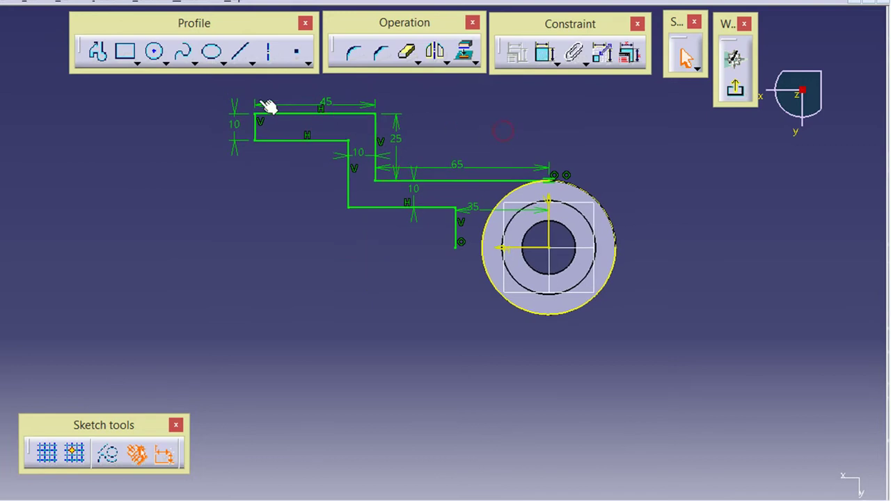
Step: Mirror the stepped arm profile about the horizontal axis and trim the circle where the profiles meet
{"action": "left_click", "coordinate": [485, 185]}
{"action": "left_click", "coordinate": [376, 138], "text": "ctrl"}
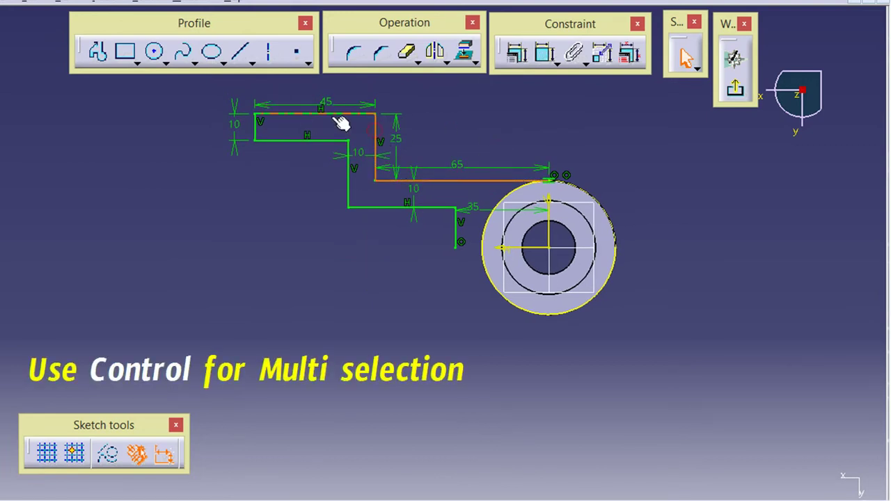
{"action": "left_click", "coordinate": [329, 115], "text": "ctrl"}
{"action": "left_click", "coordinate": [255, 132], "text": "ctrl"}
{"action": "left_click", "coordinate": [276, 142], "text": "ctrl"}
{"action": "left_click", "coordinate": [348, 190], "text": "ctrl"}
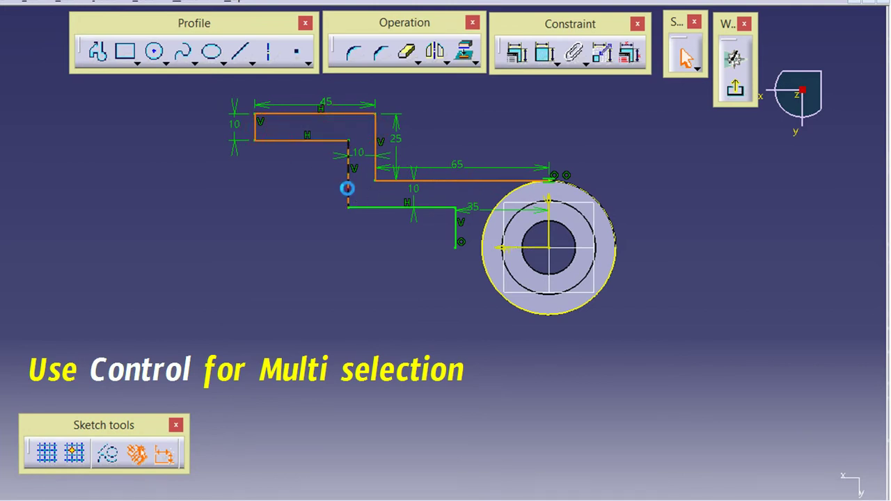
{"action": "left_click", "coordinate": [378, 208], "text": "ctrl"}
{"action": "left_click", "coordinate": [456, 226], "text": "ctrl"}
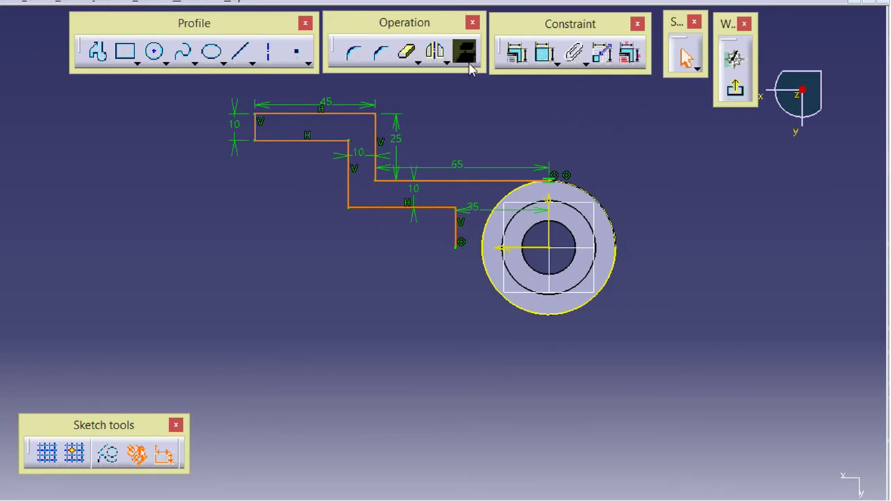
{"action": "left_click", "coordinate": [437, 54]}
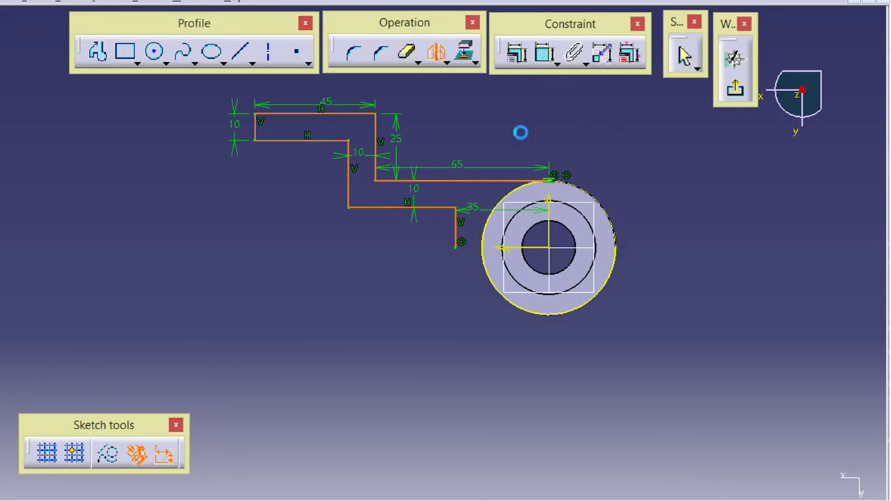
{"action": "left_click", "coordinate": [532, 250]}
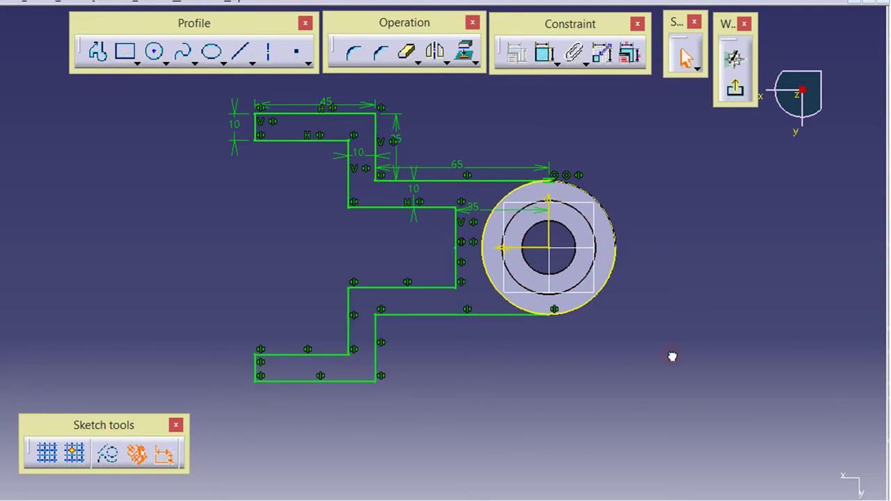
{"action": "left_click", "coordinate": [407, 52]}
{"action": "left_click", "coordinate": [591, 305]}
Step: Exit the sketch and pad the mirrored arm profile to a length of 40 mm
{"action": "left_click", "coordinate": [737, 92]}
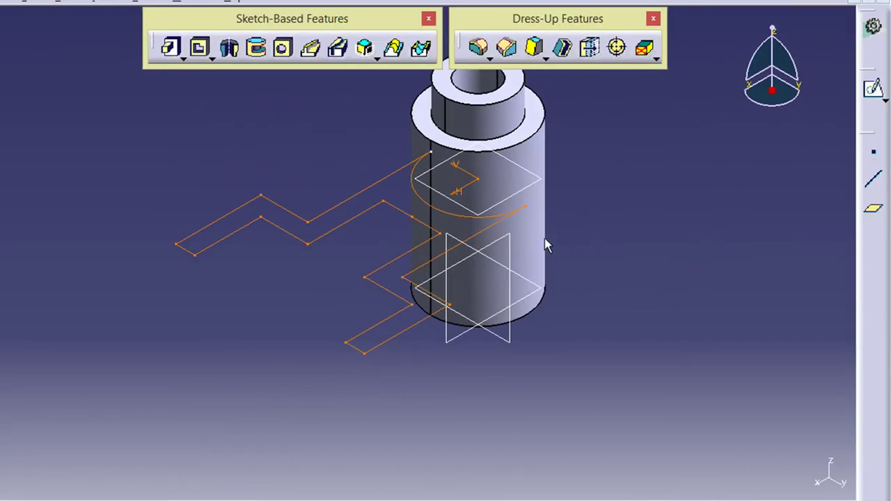
{"action": "left_click", "coordinate": [171, 47]}
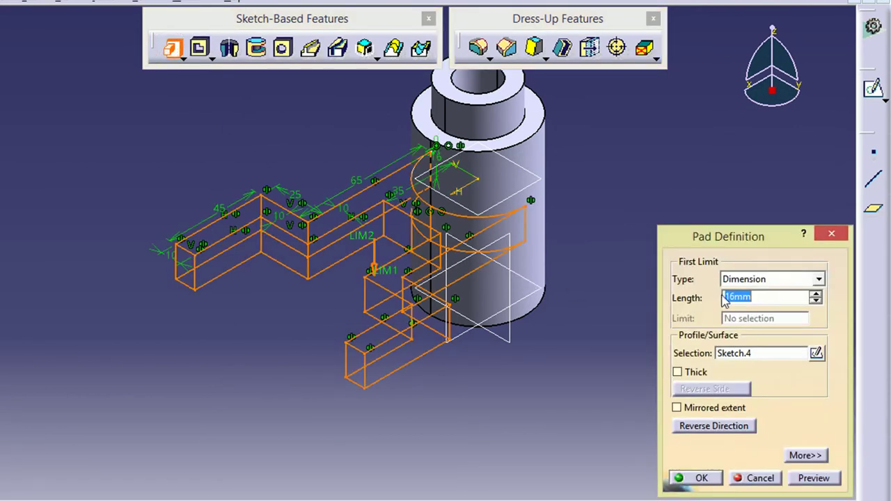
{"action": "left_click", "coordinate": [730, 428]}
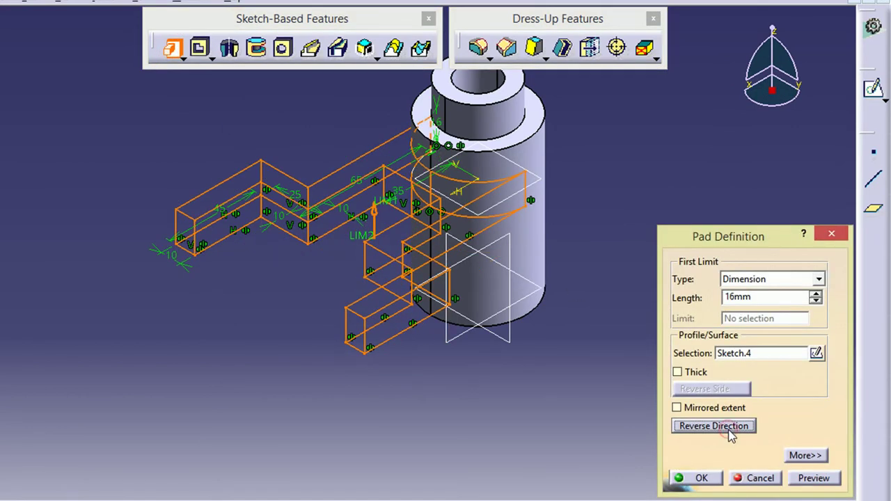
{"action": "left_click", "coordinate": [729, 432]}
{"action": "left_click", "coordinate": [758, 298]}
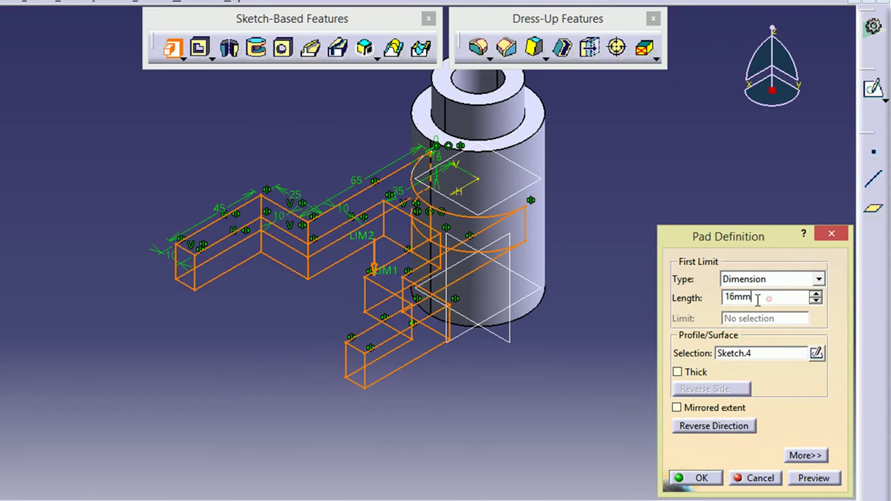
{"action": "double_click", "coordinate": [757, 298]}
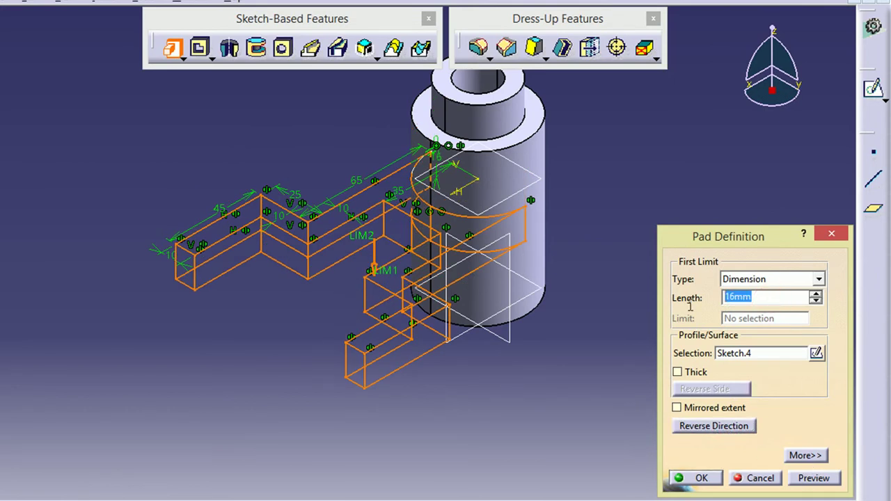
{"action": "type", "text": "40"}
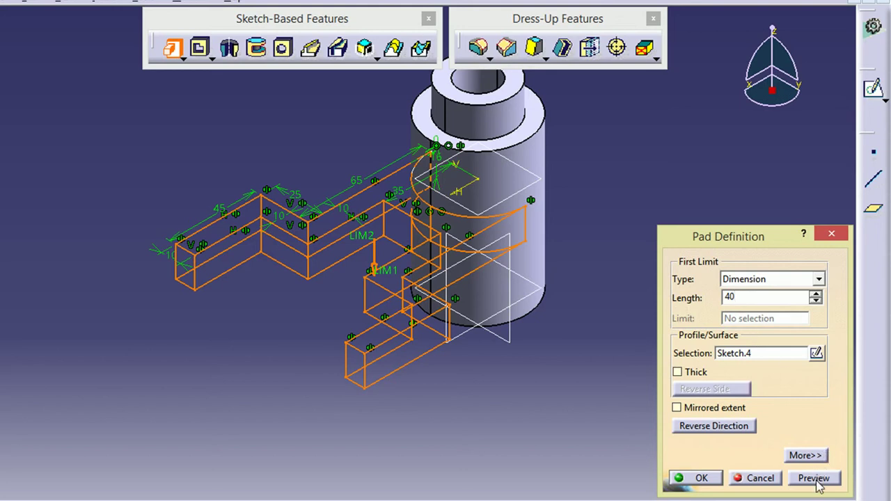
{"action": "left_click", "coordinate": [819, 481]}
{"action": "left_click", "coordinate": [705, 479]}
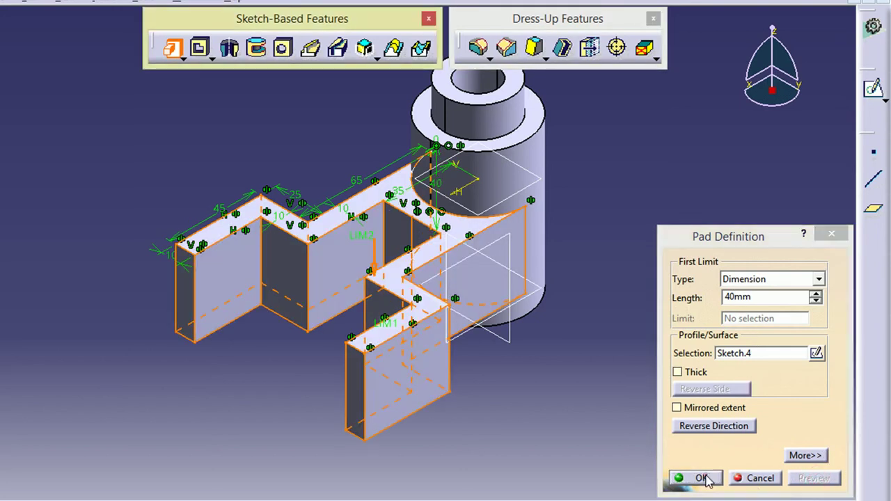
{"action": "left_click", "coordinate": [704, 479]}
{"action": "left_click", "coordinate": [597, 432]}
{"action": "middle_click_drag", "start_coordinate": [616, 332], "coordinate": [625, 336]}
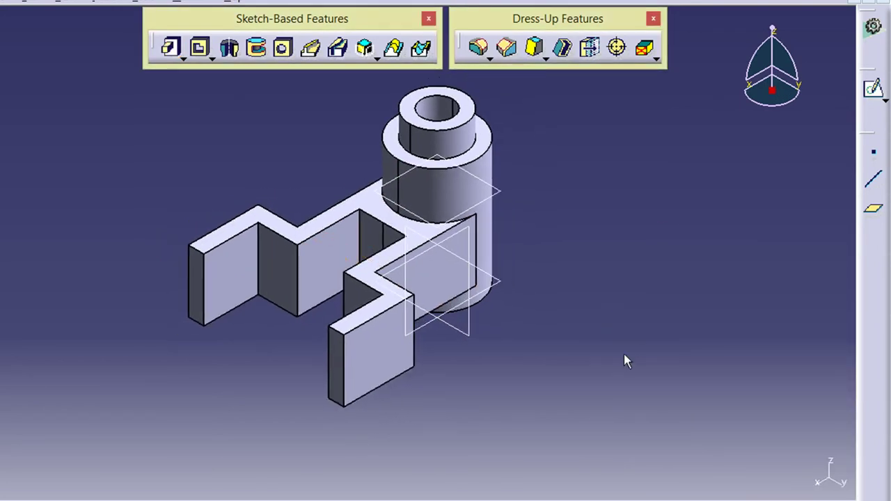
Step: Start a new sketch on the end tab's front face
{"action": "left_click", "coordinate": [378, 362]}
{"action": "left_click", "coordinate": [679, 270]}
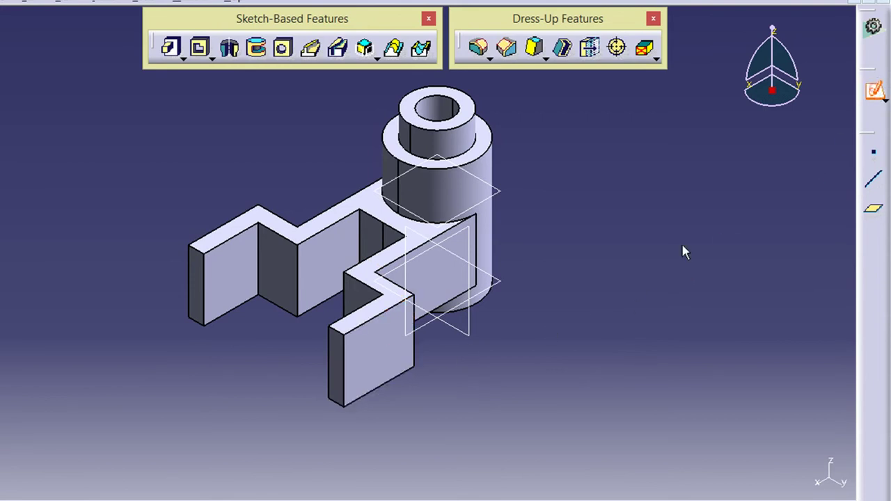
{"action": "left_click", "coordinate": [384, 365]}
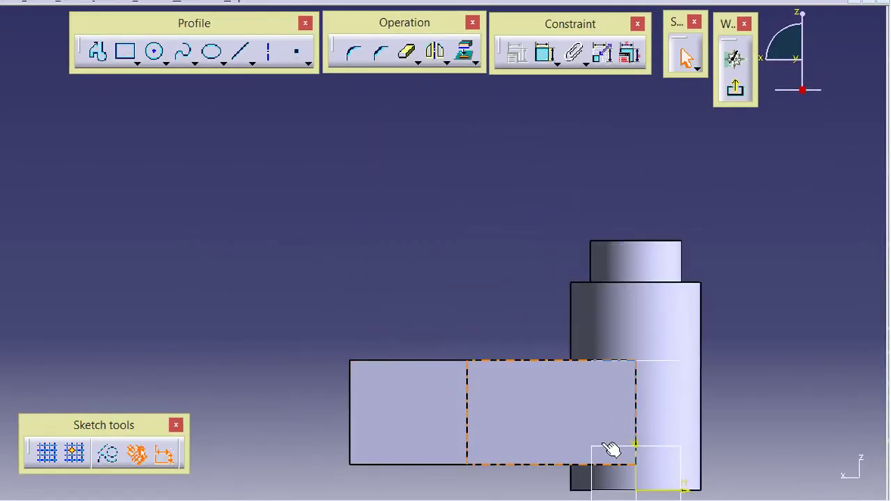
{"action": "middle_click_drag", "start_coordinate": [613, 450], "coordinate": [545, 247]}
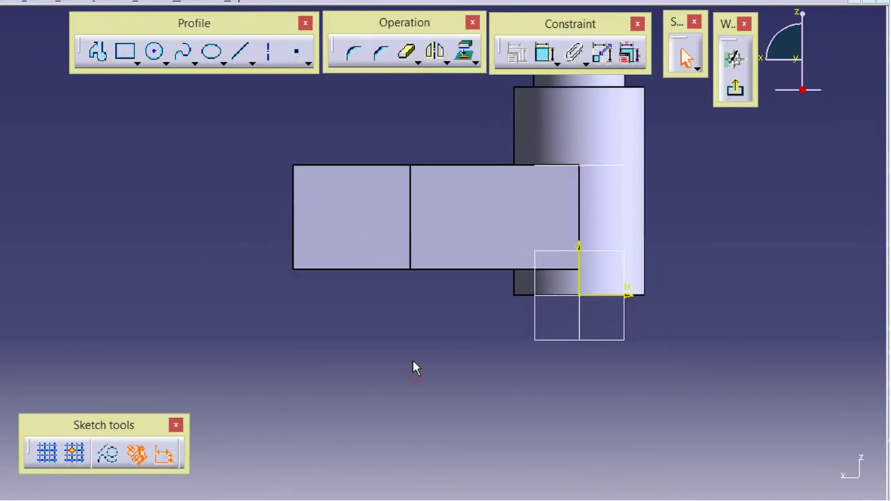
Step: Project the tab's top, left and bottom edges into the sketch
{"action": "left_click", "coordinate": [330, 271]}
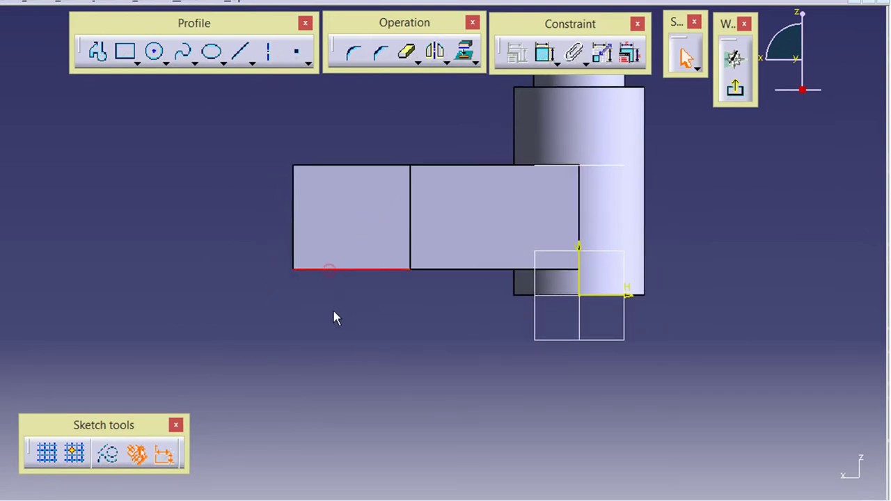
{"action": "left_click", "coordinate": [466, 90]}
{"action": "left_click", "coordinate": [466, 61]}
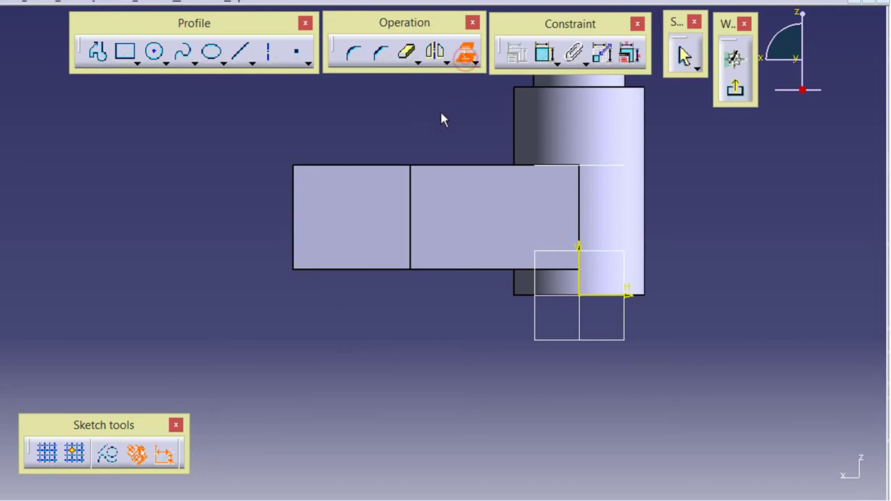
{"action": "left_click", "coordinate": [342, 166]}
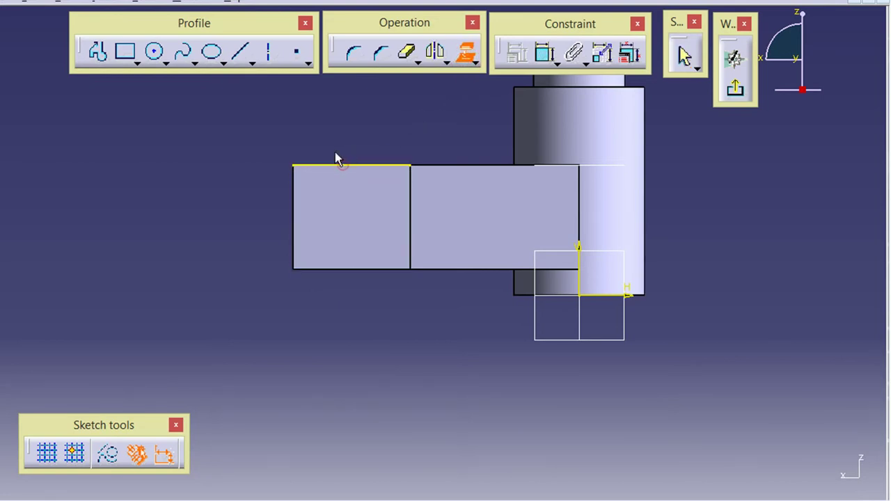
{"action": "left_click", "coordinate": [292, 202]}
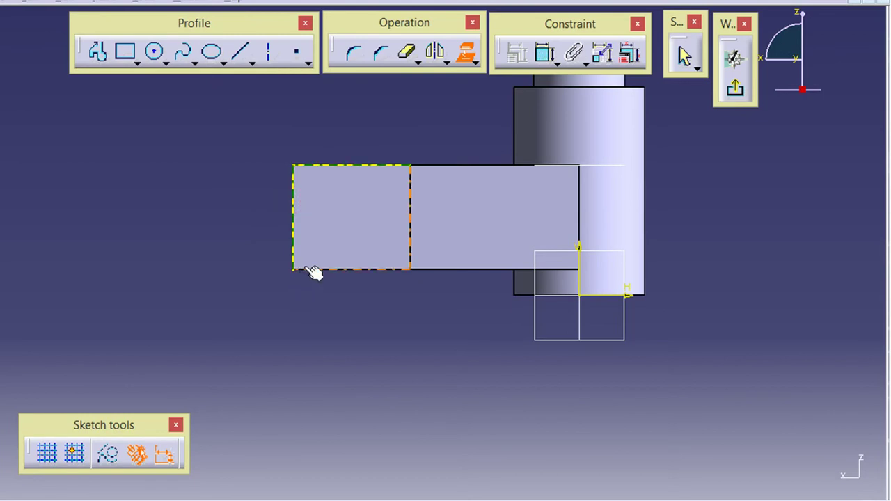
{"action": "left_click", "coordinate": [332, 269]}
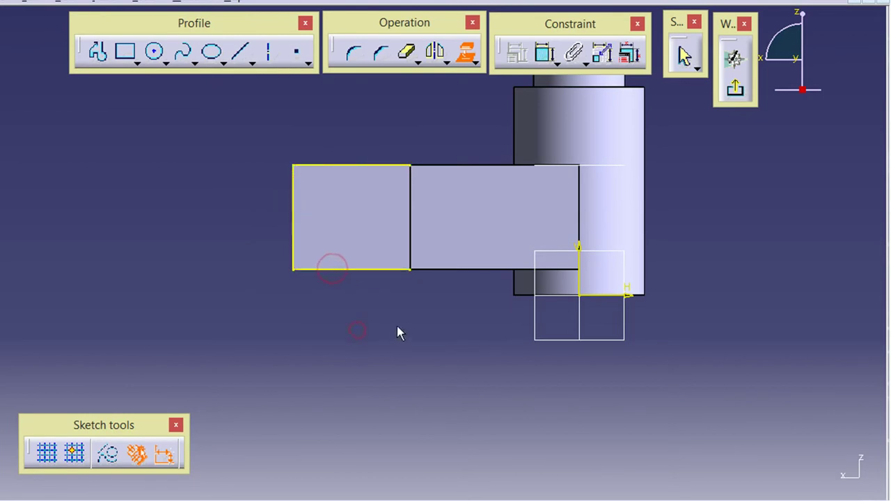
{"action": "left_click", "coordinate": [418, 115]}
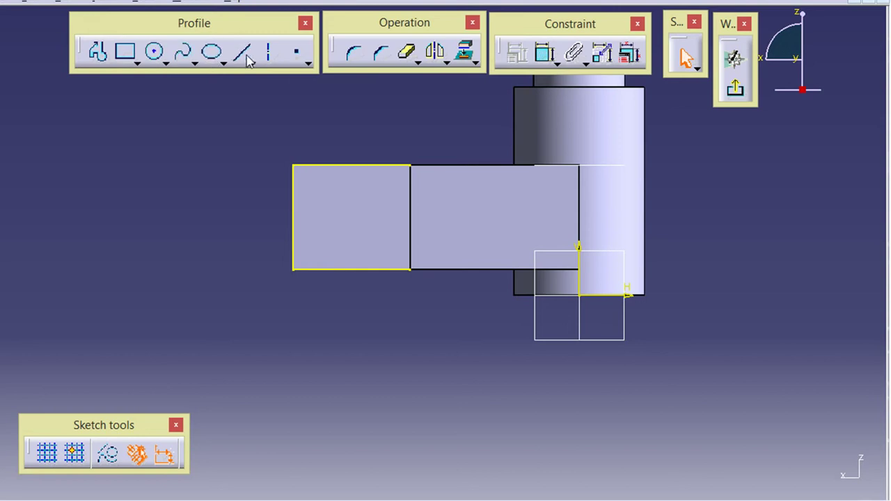
Step: Draw a three-point arc across the tab's left end, from its top to bottom corner
{"action": "left_click", "coordinate": [163, 61]}
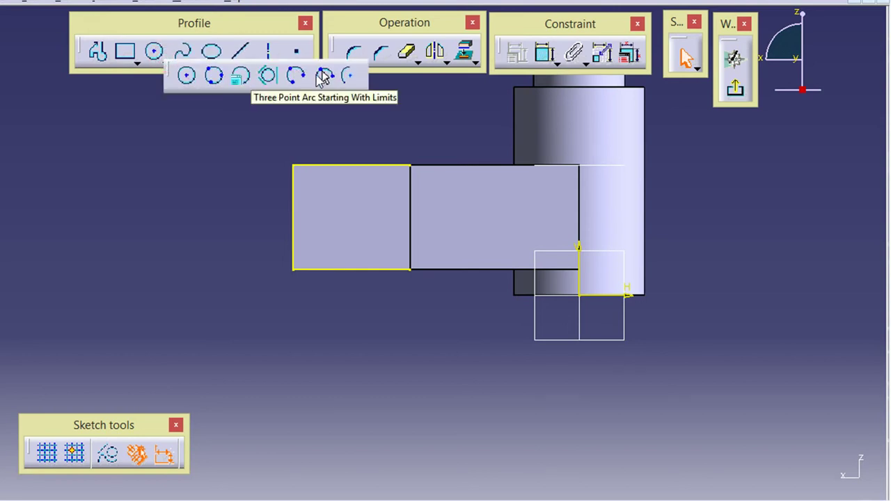
{"action": "left_click", "coordinate": [324, 77]}
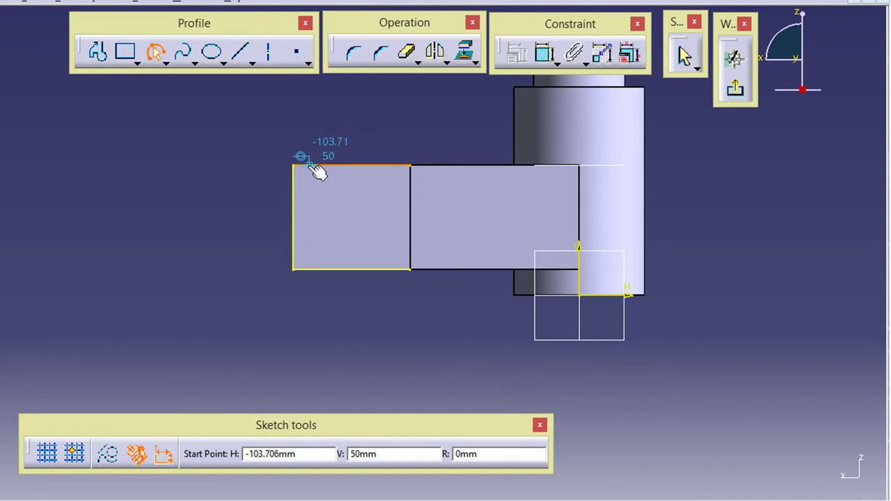
{"action": "left_click", "coordinate": [316, 166]}
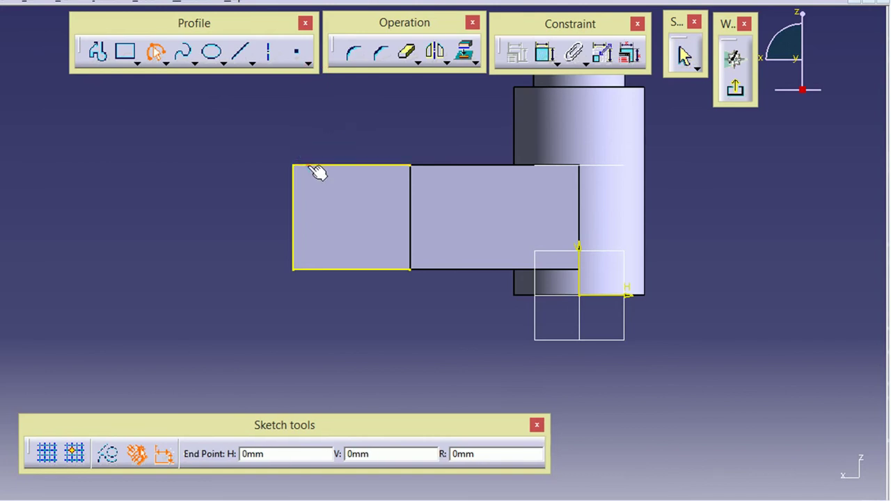
{"action": "left_click", "coordinate": [317, 274]}
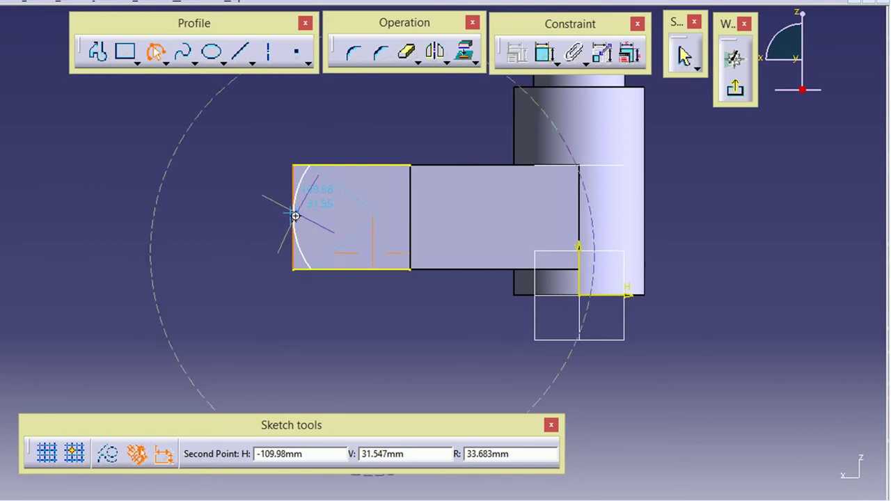
{"action": "scroll", "coordinate": [295, 214], "scroll_direction": "up", "scroll_amount": 3}
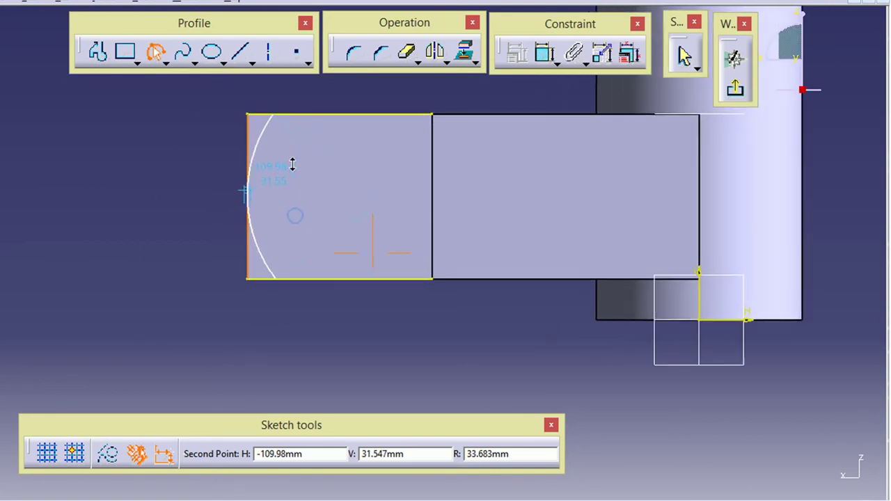
{"action": "left_click", "coordinate": [259, 201]}
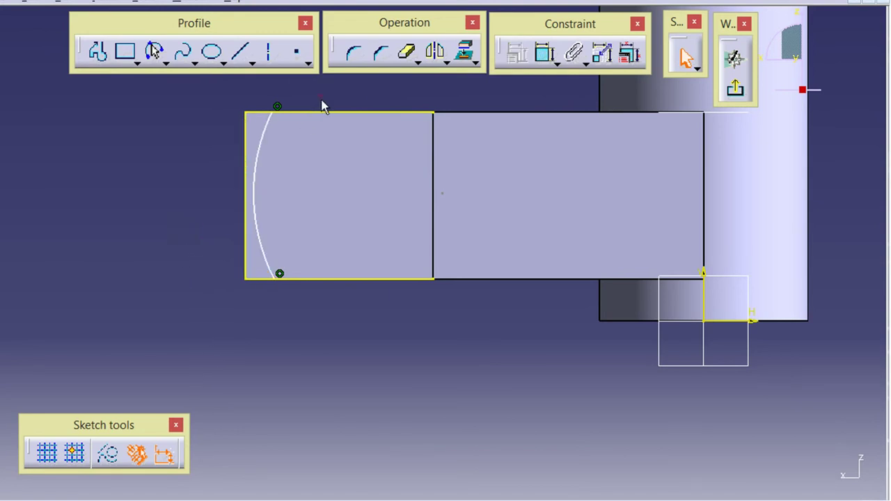
{"action": "left_click", "coordinate": [257, 169]}
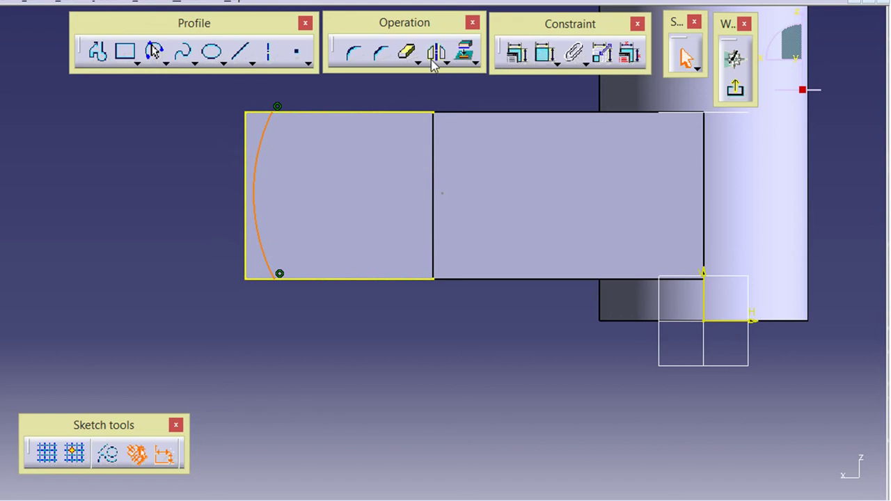
Step: Add a radius dimension to the arc and an offset dimension to the tab edge
{"action": "left_click", "coordinate": [548, 54]}
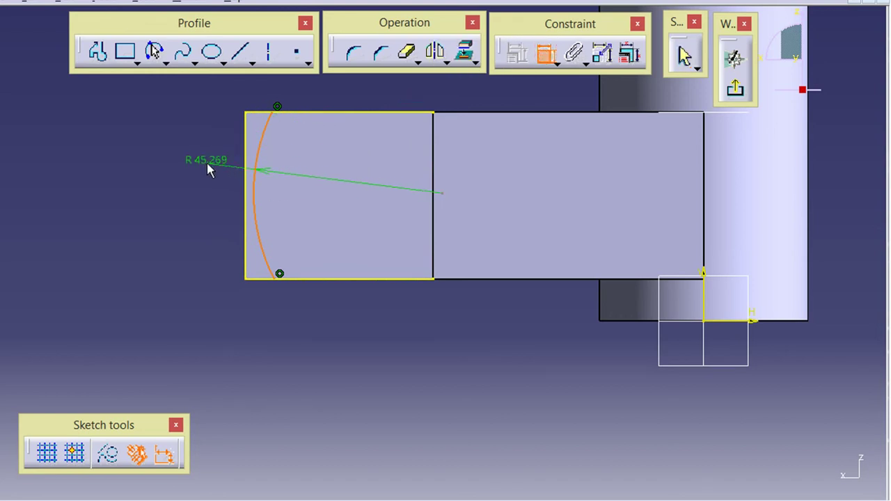
{"action": "left_click", "coordinate": [224, 166]}
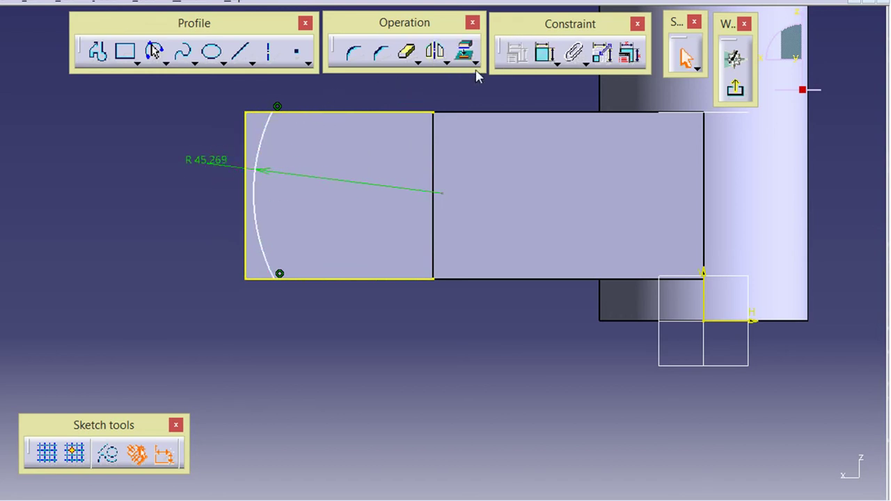
{"action": "left_click", "coordinate": [545, 52]}
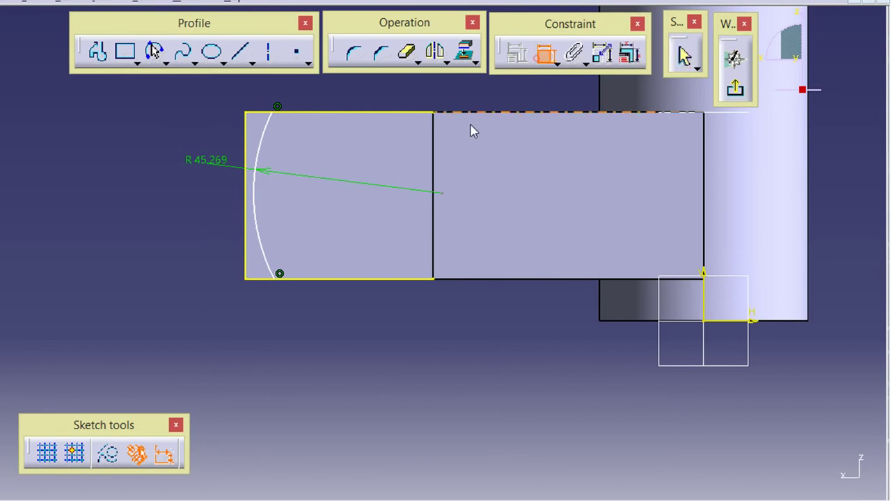
{"action": "left_click", "coordinate": [260, 195]}
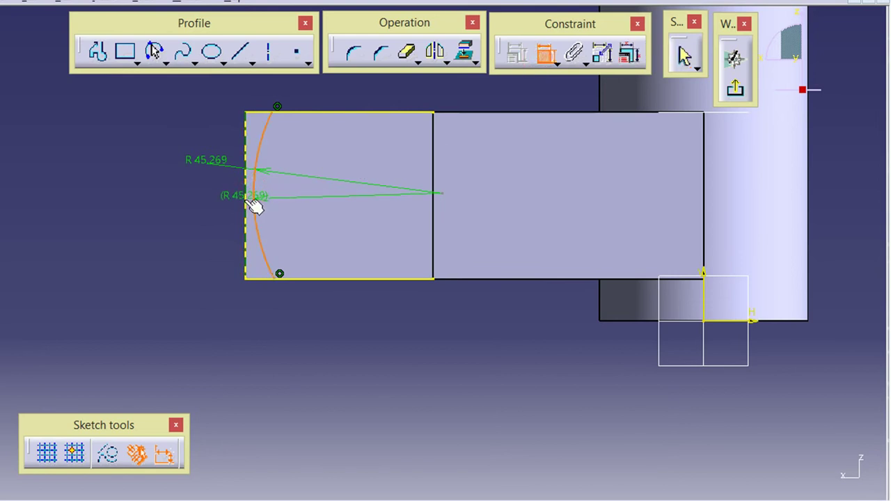
{"action": "left_click", "coordinate": [256, 94]}
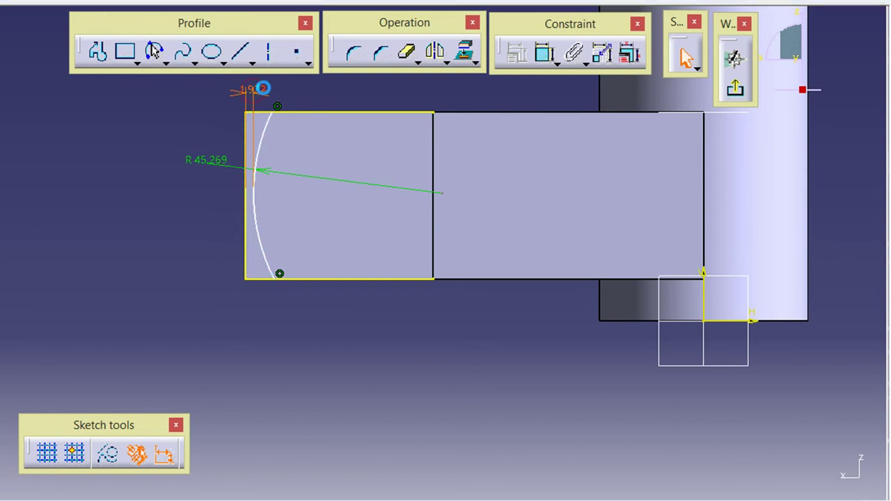
Step: Set the arc's edge offset to 0.1 and its radius to 70
{"action": "double_click", "coordinate": [263, 88]}
{"action": "type", "text": "0.1"}
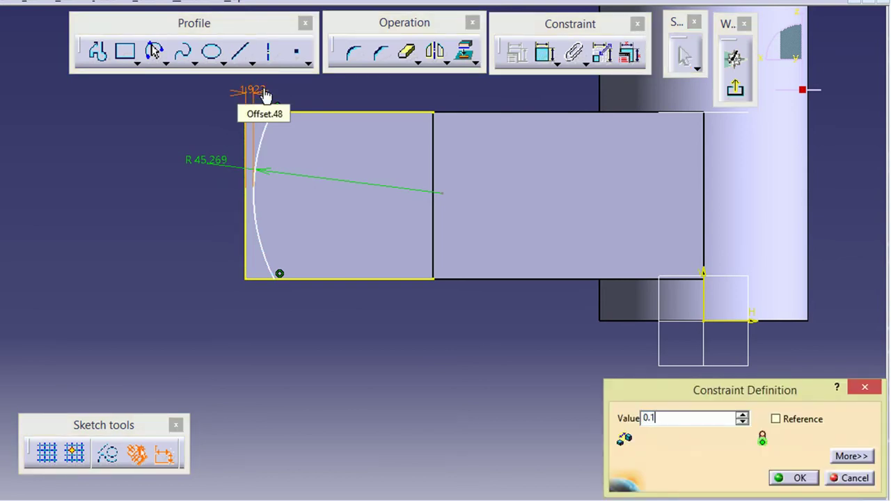
{"action": "key", "text": "Return"}
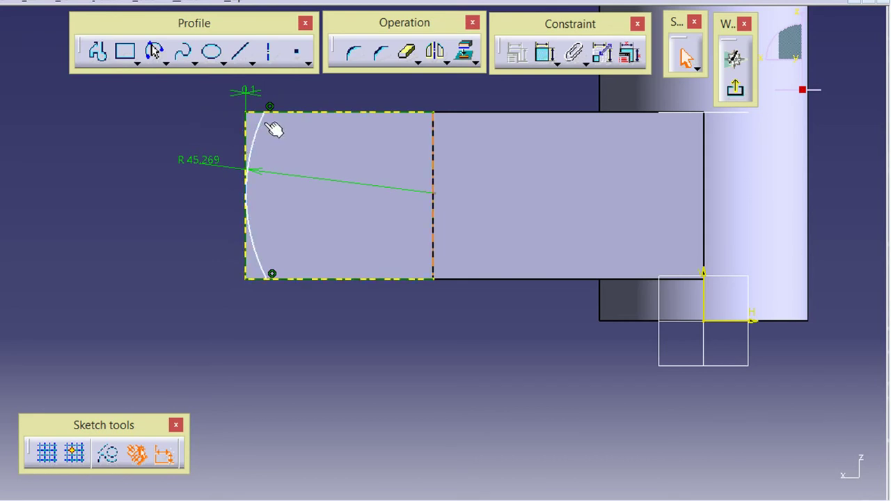
{"action": "double_click", "coordinate": [201, 160]}
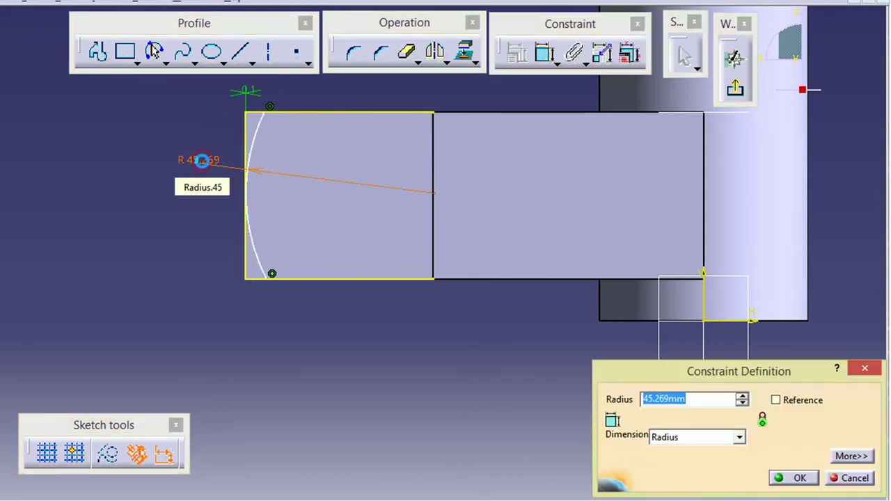
{"action": "type", "text": "70"}
{"action": "key", "text": "Return"}
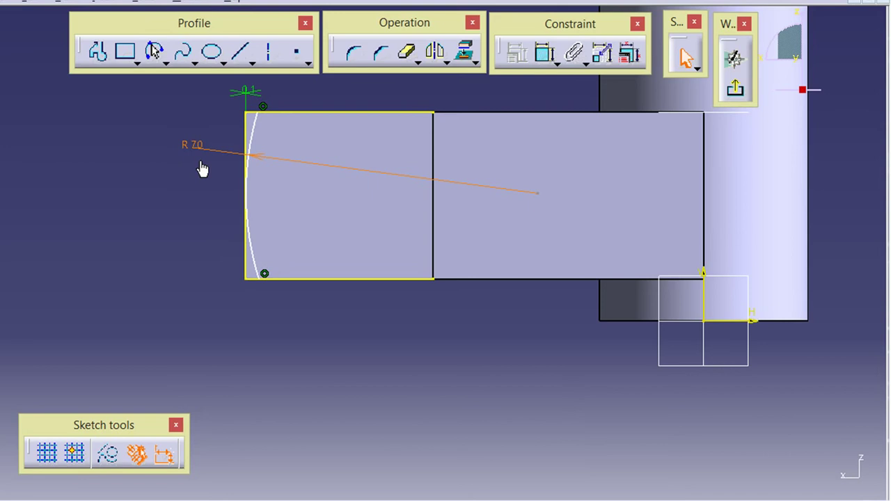
{"action": "left_click", "coordinate": [184, 218]}
{"action": "left_click", "coordinate": [406, 53]}
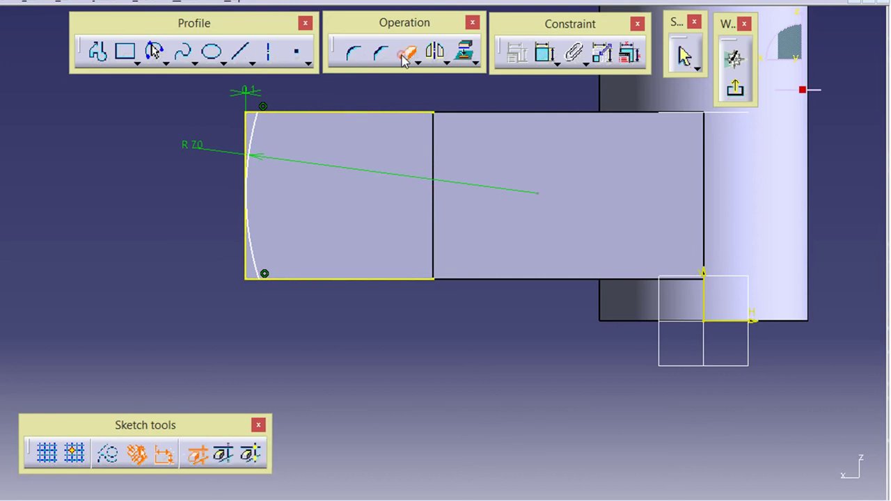
Step: Trim the top edge and pocket Sketch.5 Up to last through both tabs
{"action": "left_click", "coordinate": [345, 117]}
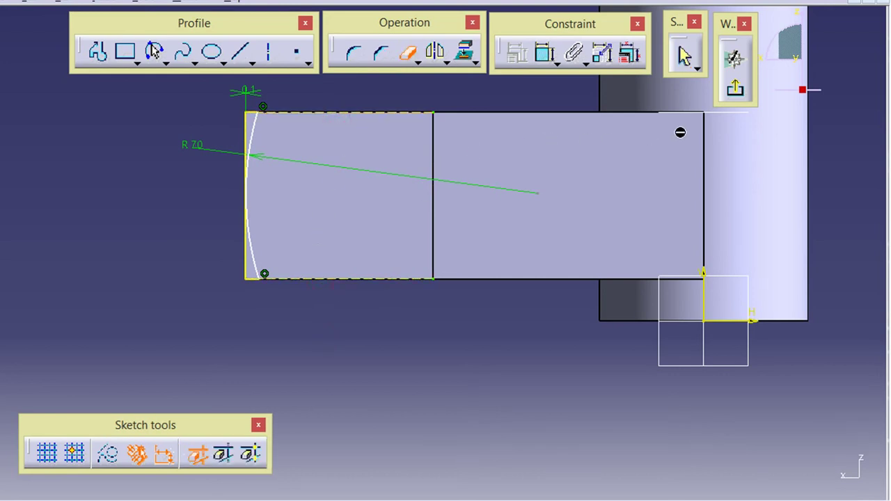
{"action": "left_click", "coordinate": [742, 92]}
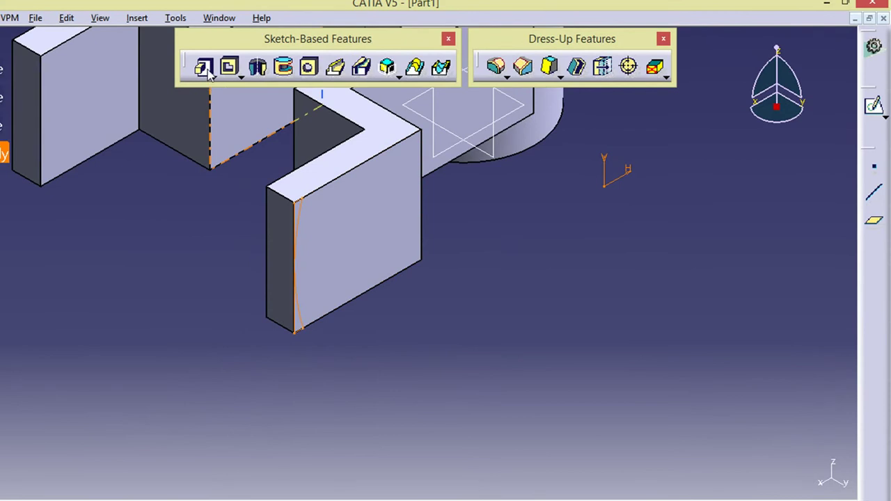
{"action": "left_click", "coordinate": [232, 68]}
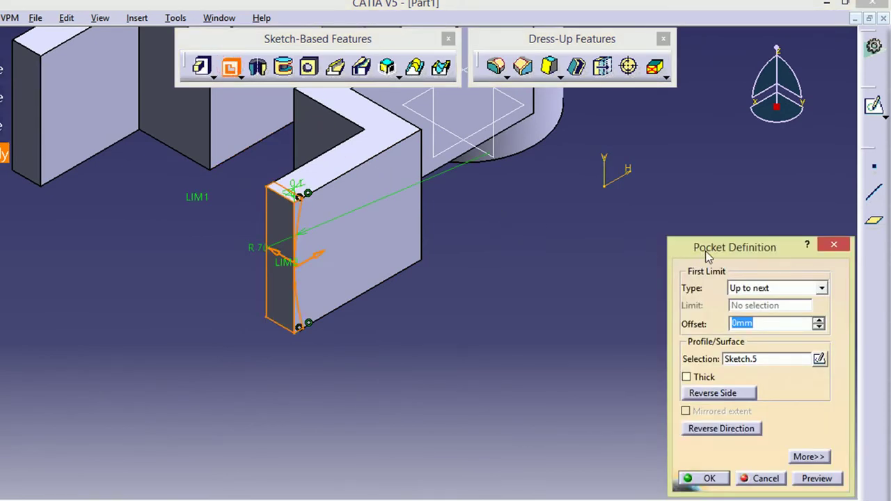
{"action": "left_click", "coordinate": [793, 292]}
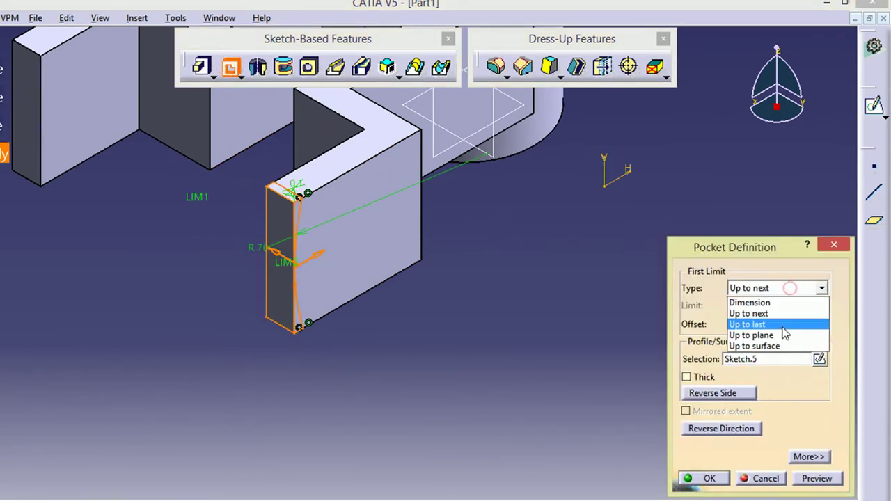
{"action": "left_click", "coordinate": [772, 324]}
{"action": "left_click", "coordinate": [817, 478]}
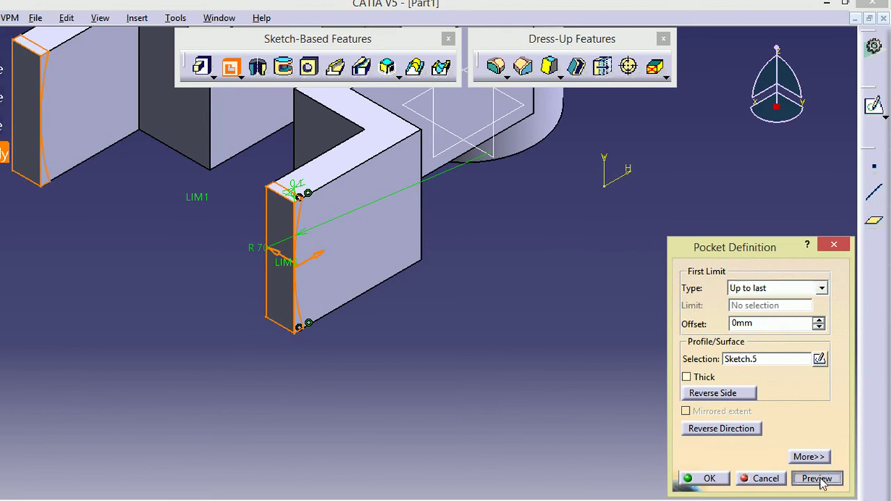
{"action": "left_click", "coordinate": [705, 478]}
Step: Clear the selection and expand the part's feature tree
{"action": "left_click", "coordinate": [493, 376]}
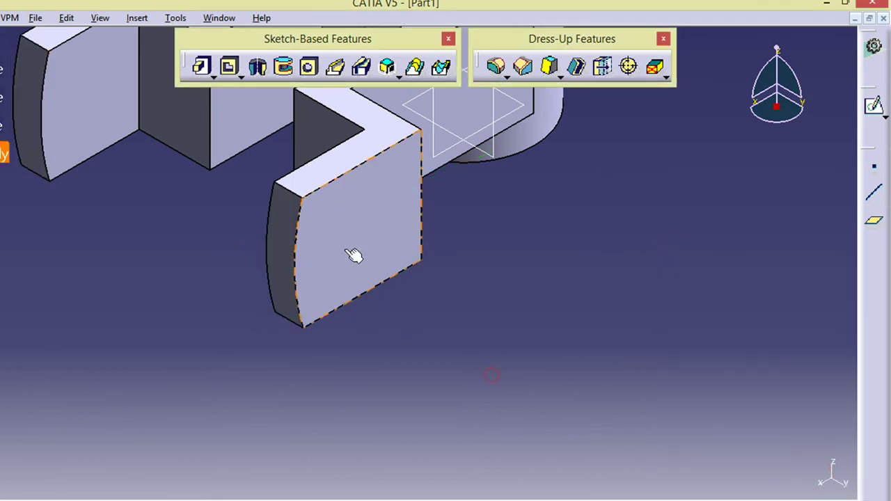
{"action": "left_click", "coordinate": [345, 248]}
{"action": "left_click", "coordinate": [584, 250]}
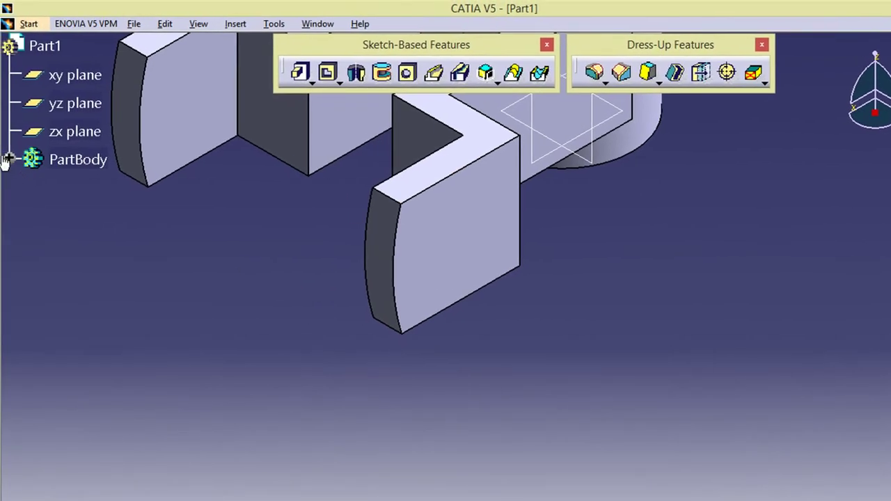
{"action": "left_click", "coordinate": [7, 160]}
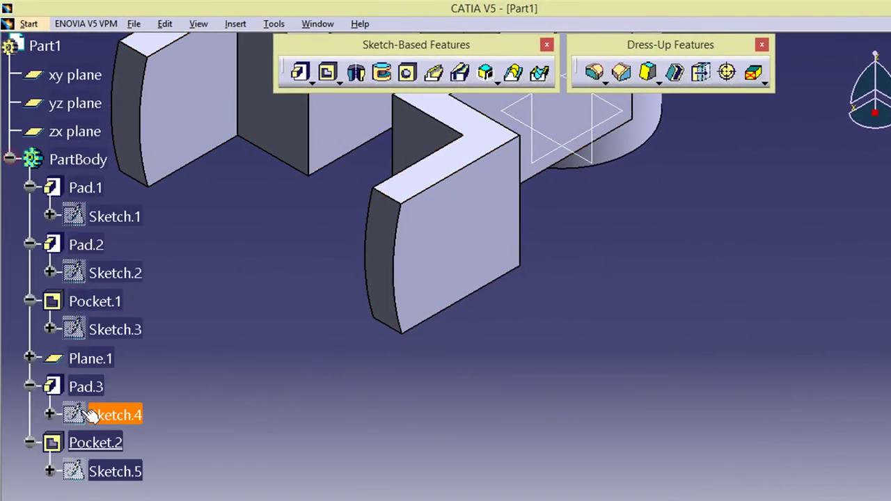
Step: Reopen Sketch.5 and draw a centre-point circle on the tab
{"action": "left_click", "coordinate": [119, 470]}
{"action": "double_click", "coordinate": [120, 470]}
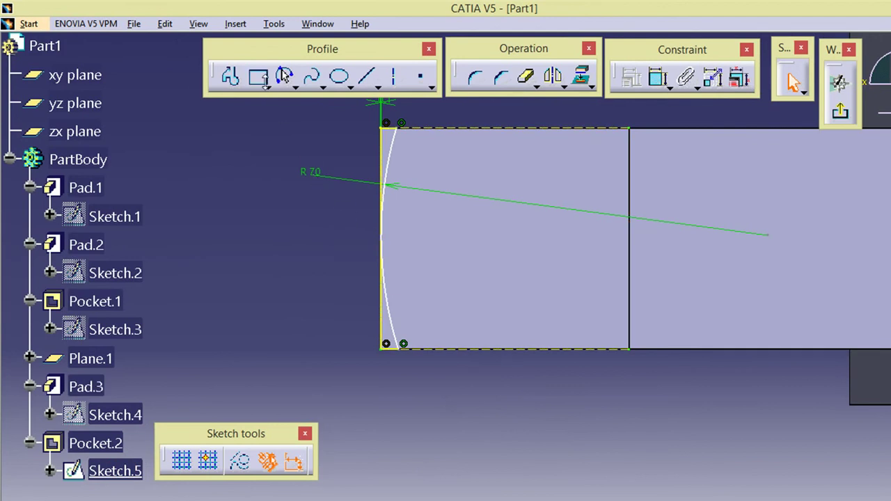
{"action": "left_click", "coordinate": [286, 78]}
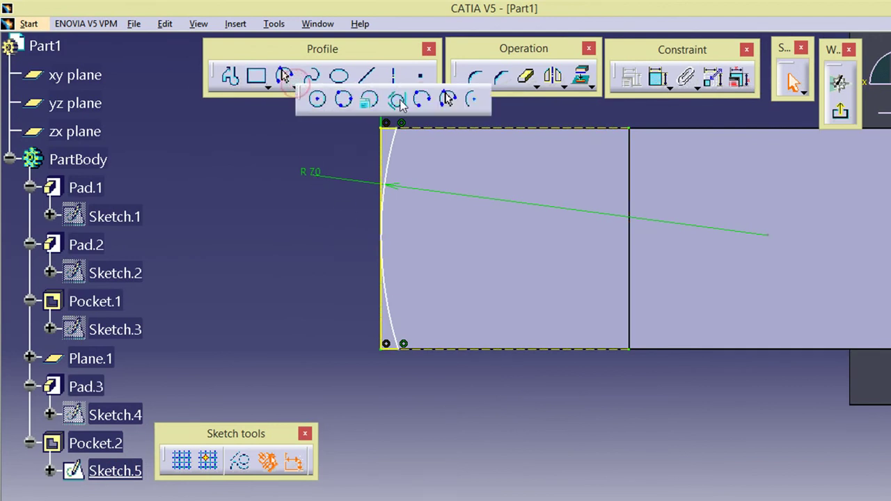
{"action": "left_click", "coordinate": [318, 100]}
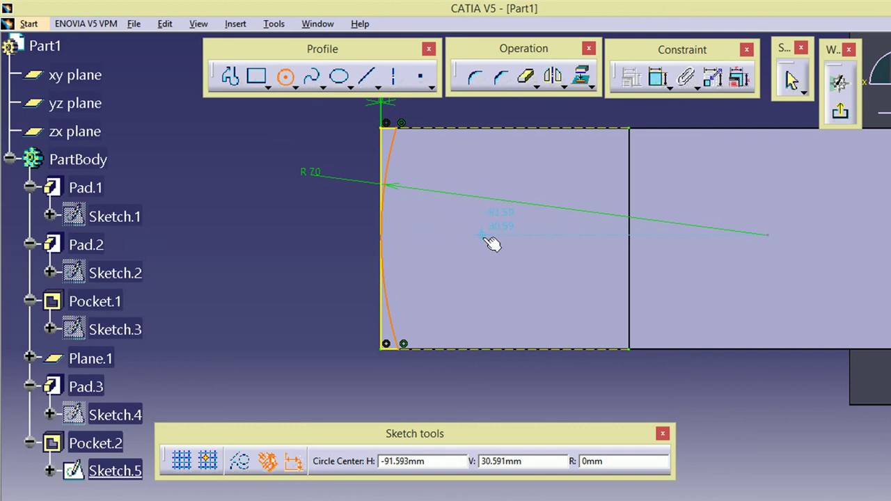
{"action": "left_click", "coordinate": [486, 236]}
{"action": "left_click", "coordinate": [501, 268]}
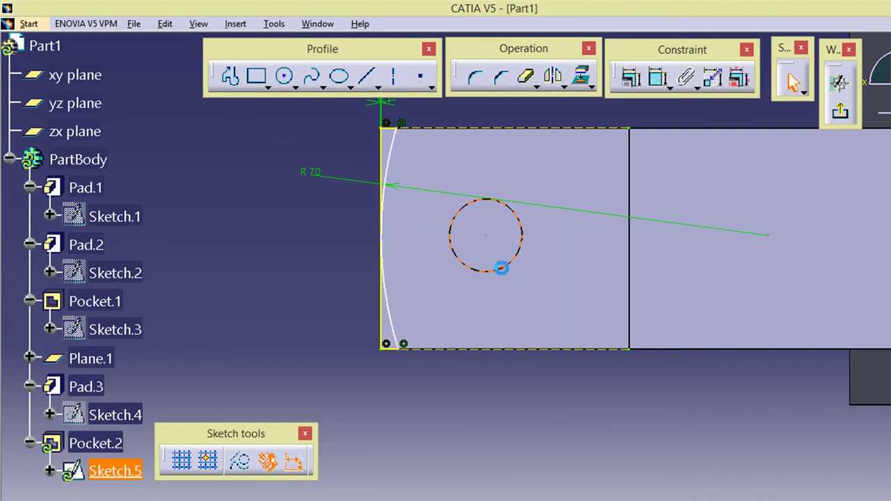
Step: Constrain the circle to 12 mm diameter, 20 from the end edge, and exit the sketch
{"action": "left_click", "coordinate": [659, 78]}
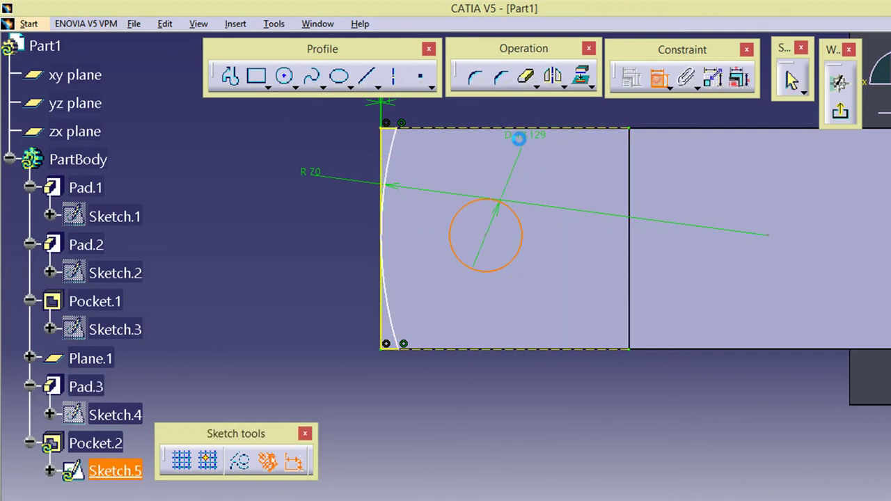
{"action": "left_click", "coordinate": [508, 165]}
{"action": "double_click", "coordinate": [516, 163]}
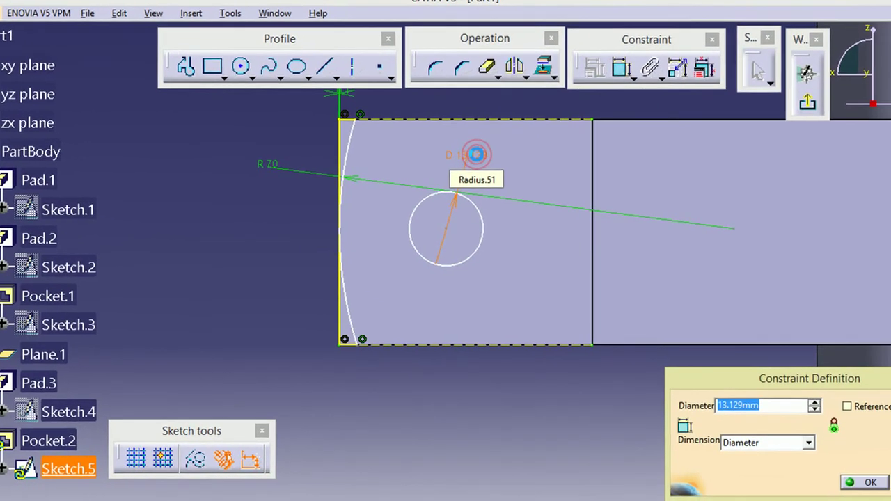
{"action": "type", "text": "12"}
{"action": "left_click", "coordinate": [799, 478]}
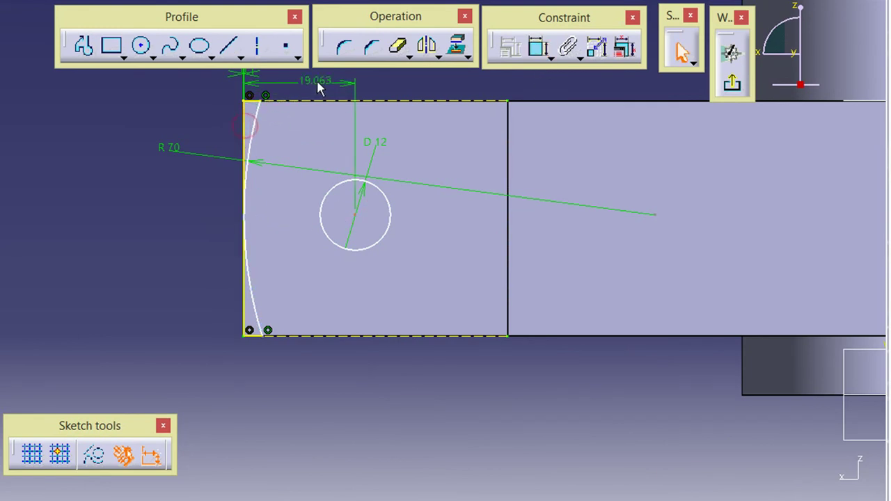
{"action": "double_click", "coordinate": [325, 81]}
{"action": "type", "text": "20"}
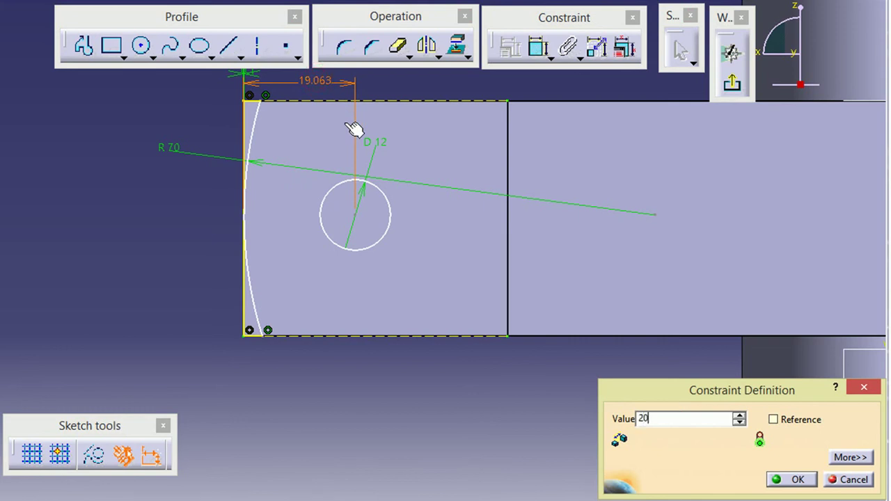
{"action": "key", "text": "Return"}
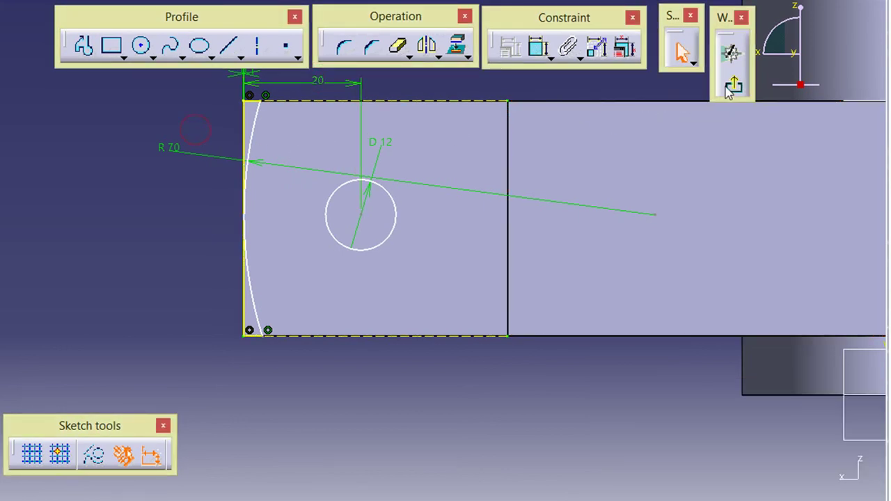
{"action": "left_click", "coordinate": [729, 89]}
{"action": "mouse_move", "coordinate": [603, 239]}
{"action": "middle_mouse_down"}
{"action": "mouse_move", "coordinate": [622, 346]}
{"action": "mouse_move", "coordinate": [583, 265]}
{"action": "middle_mouse_up"}
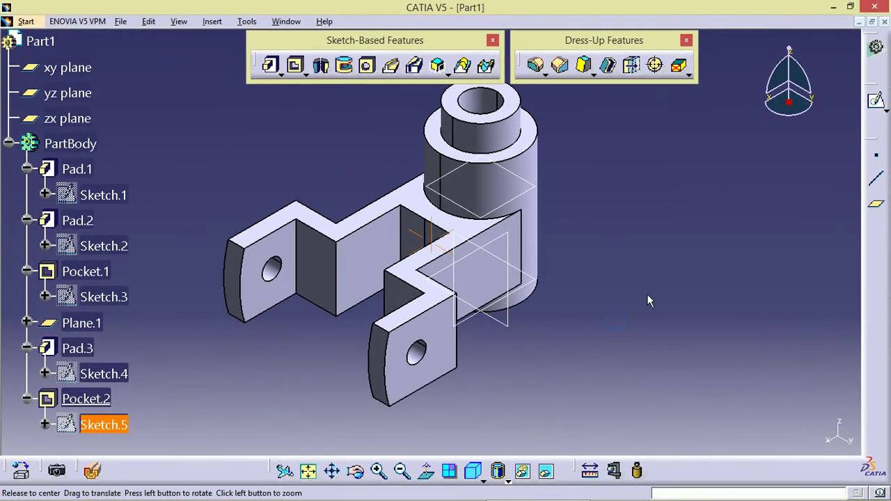
{"action": "mouse_move", "coordinate": [647, 295]}
{"action": "middle_mouse_down"}
{"action": "mouse_move", "coordinate": [606, 304]}
{"action": "mouse_move", "coordinate": [608, 314]}
{"action": "middle_mouse_up"}
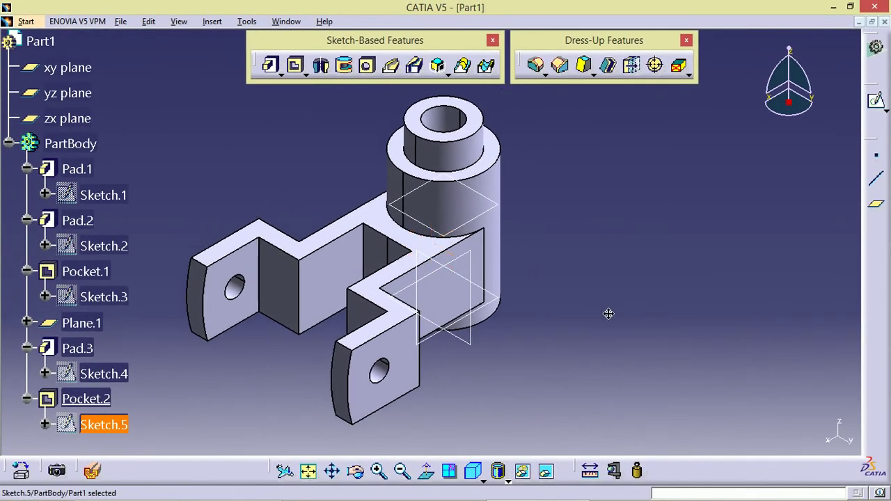